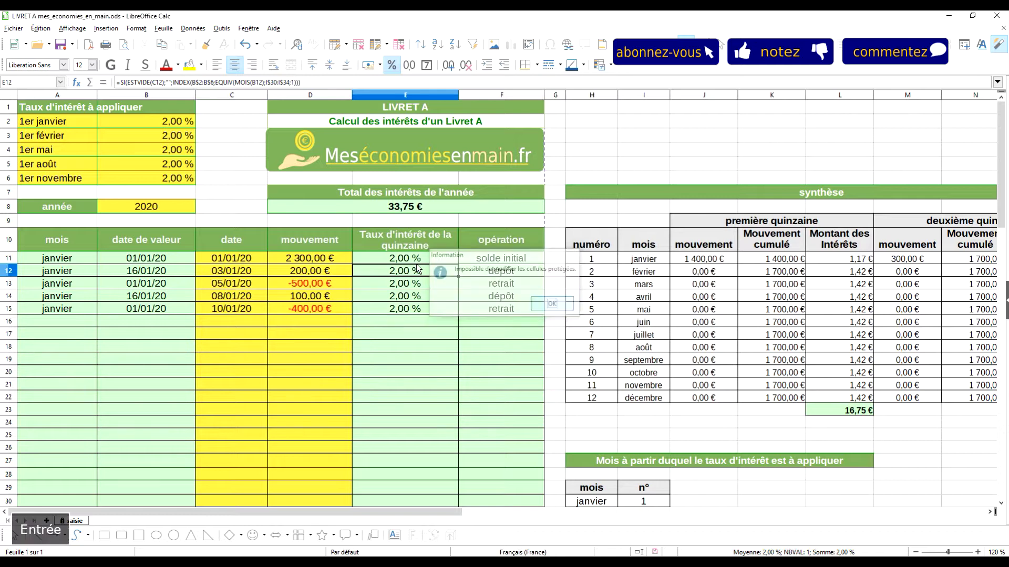
Inspect value-date formulas B13–B14 and confirm protected cells B14 and F14 refuse edits
{"action": "left_click", "coordinate": [411, 309]}
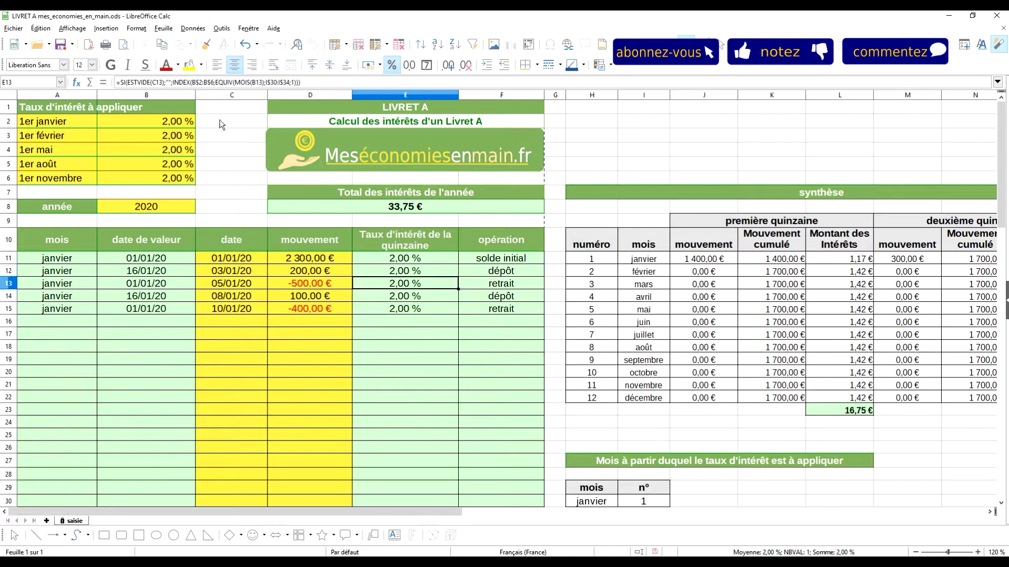
{"action": "left_click", "coordinate": [136, 286]}
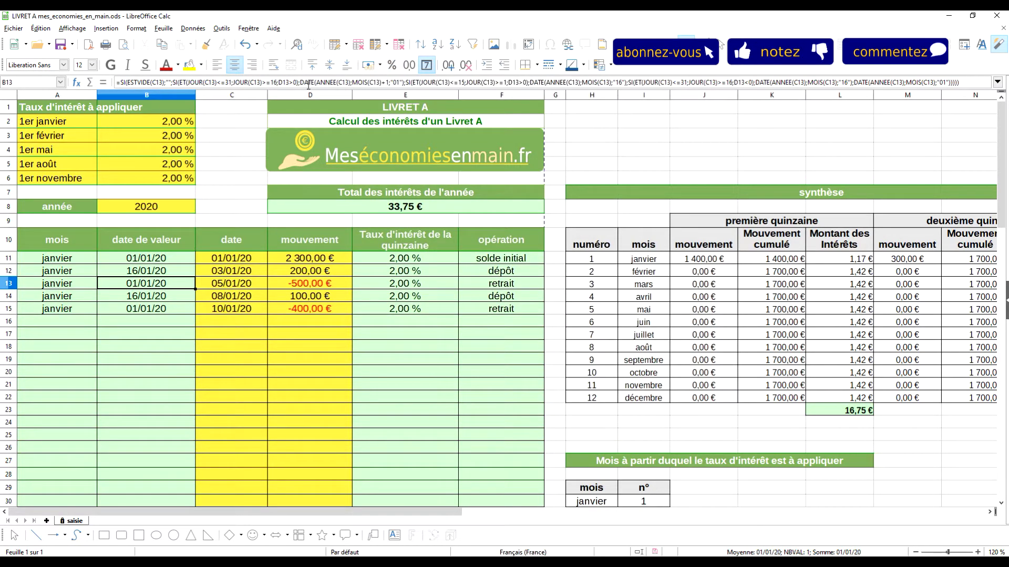
{"action": "left_click", "coordinate": [158, 300]}
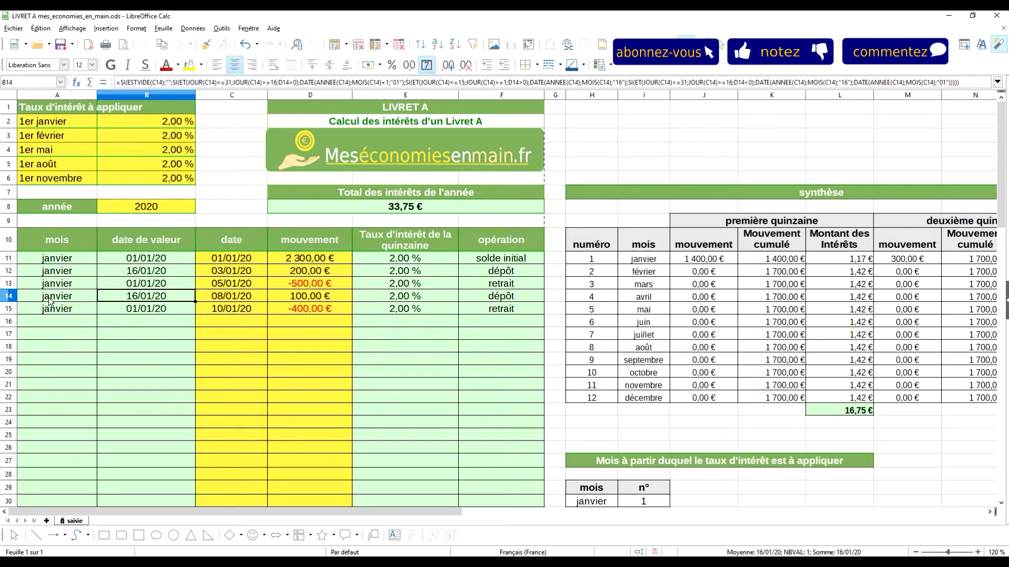
{"action": "left_click", "coordinate": [307, 155]}
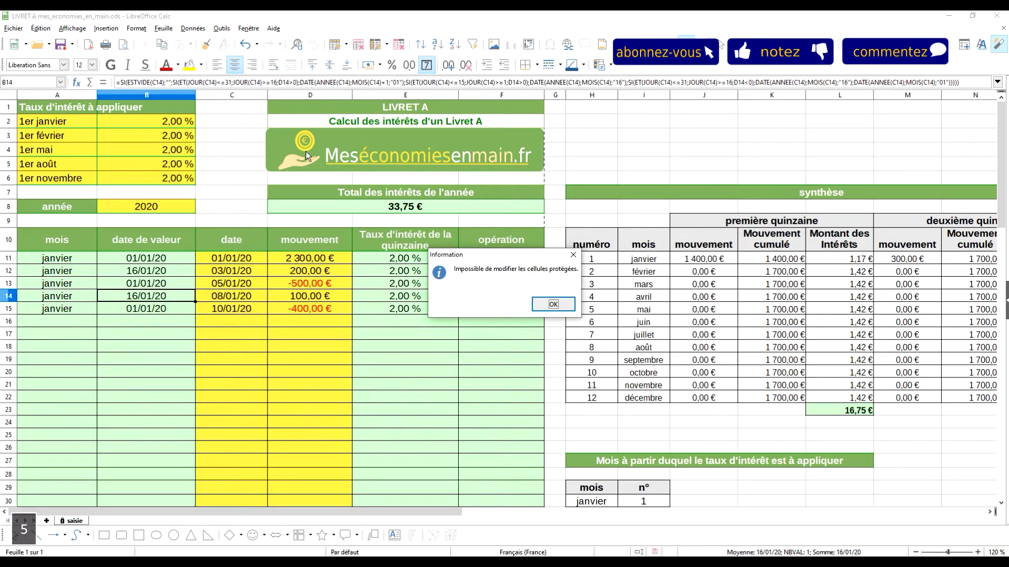
{"action": "left_click", "coordinate": [541, 306]}
{"action": "left_click", "coordinate": [497, 297]}
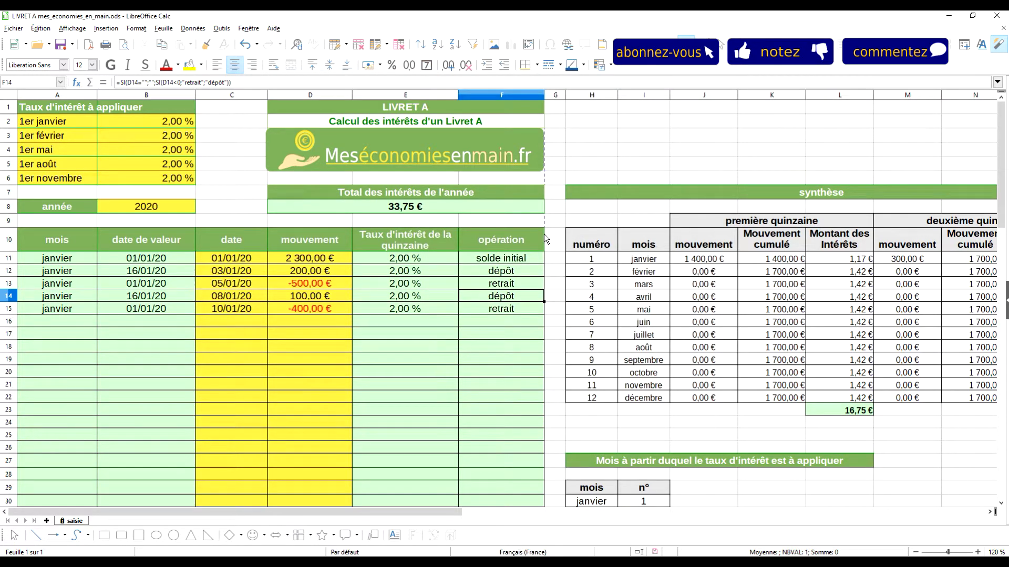
{"action": "key", "text": "8"}
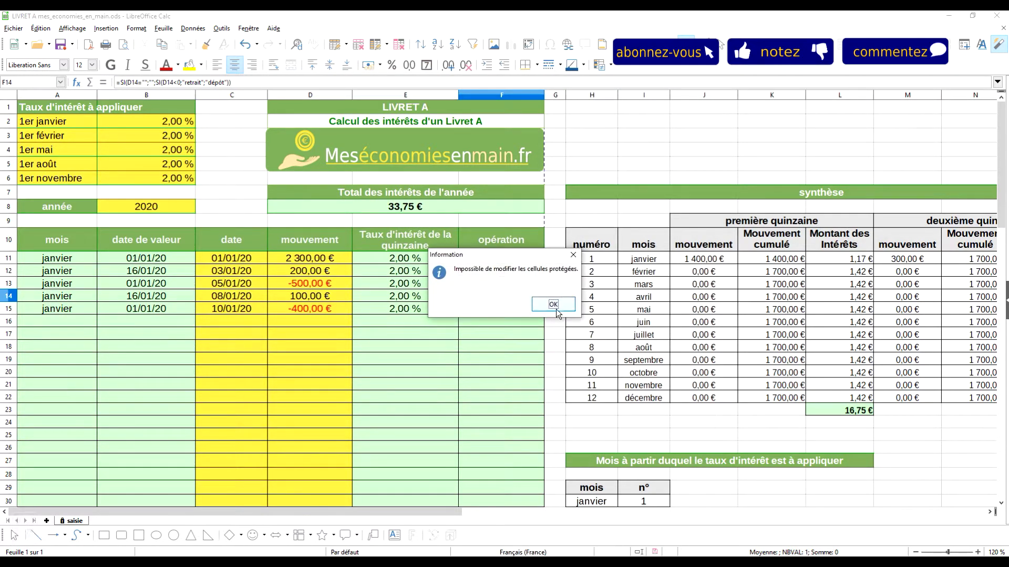
{"action": "left_click", "coordinate": [554, 306]}
Enter a 02/02/20 test date in C16, clear it, and confirm protected B17 refuses input
{"action": "left_click", "coordinate": [243, 322]}
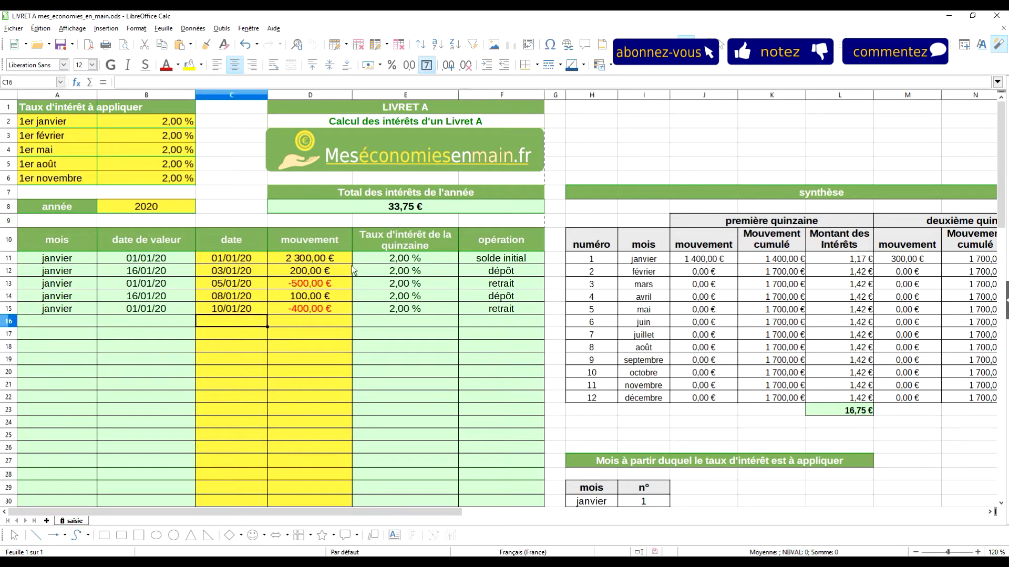
{"action": "type", "text": "02/02/20"}
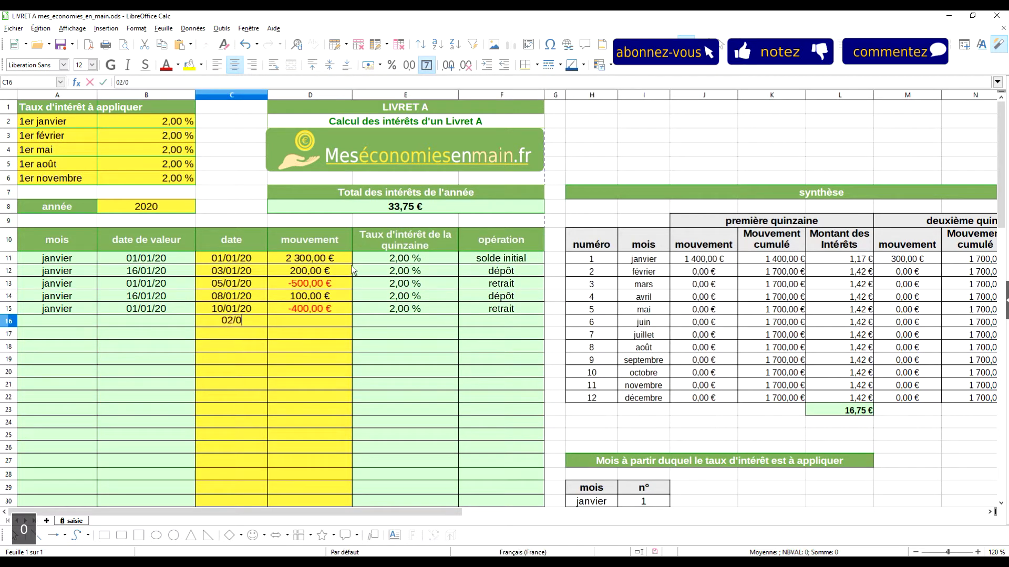
{"action": "key", "text": "Return"}
{"action": "key", "text": "Up"}
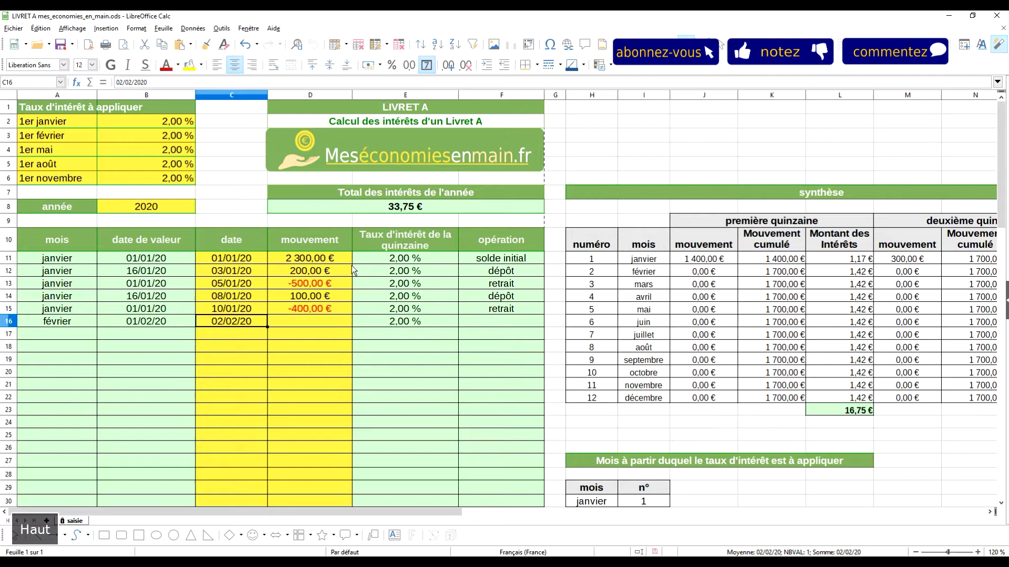
{"action": "key", "text": "Delete"}
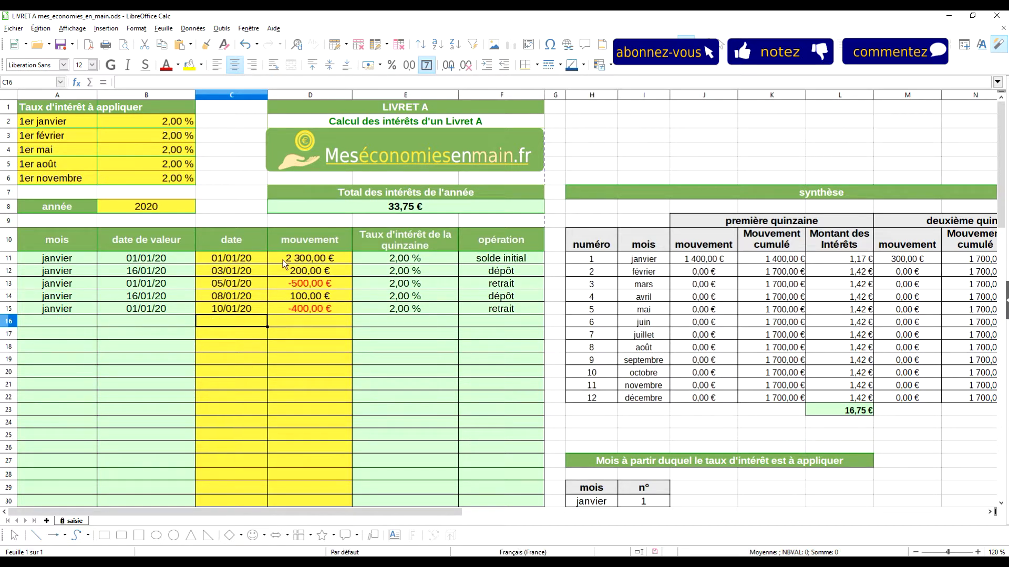
{"action": "left_click", "coordinate": [160, 333]}
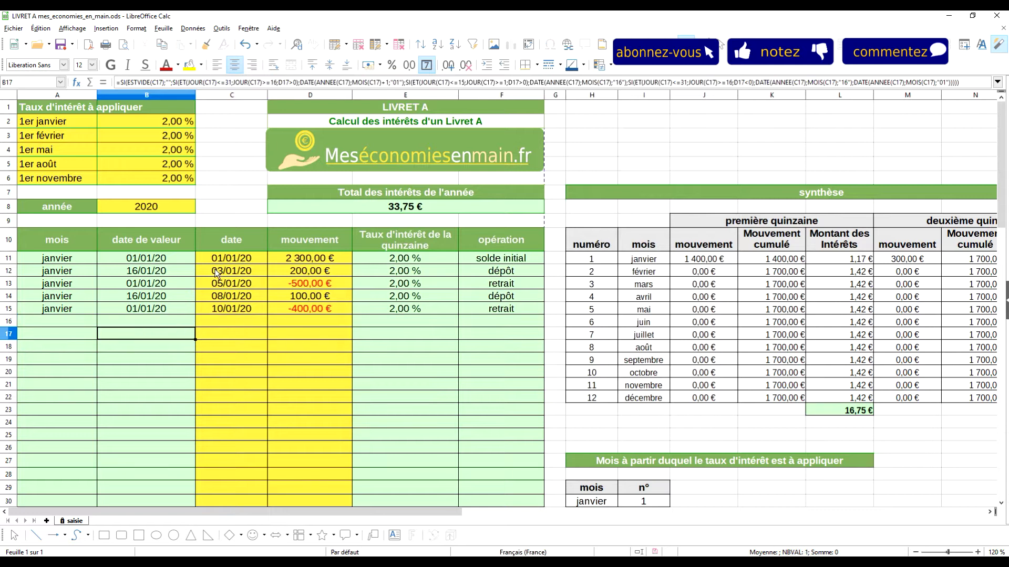
{"action": "key", "text": "6"}
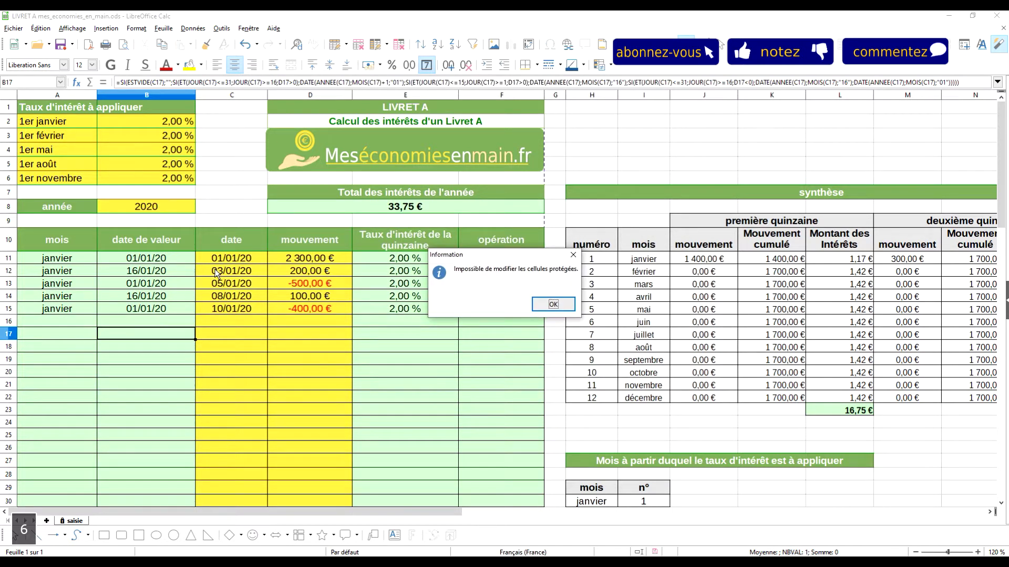
{"action": "left_click", "coordinate": [553, 304]}
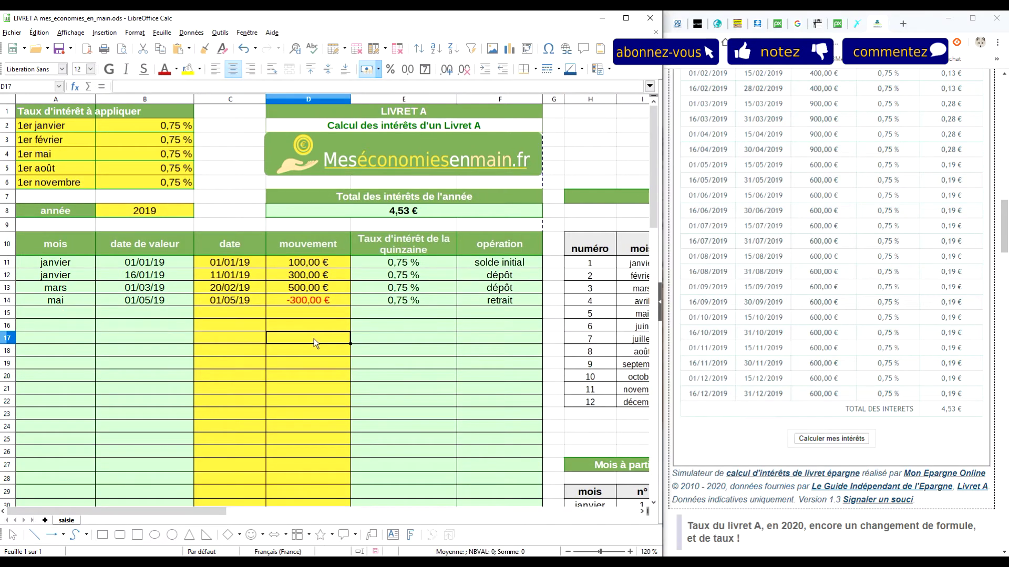
Inspect the value-date, interest-rate and operation formulas in B11, B12, E12, E14 and F12
{"action": "left_click", "coordinate": [120, 268]}
{"action": "left_click", "coordinate": [147, 279]}
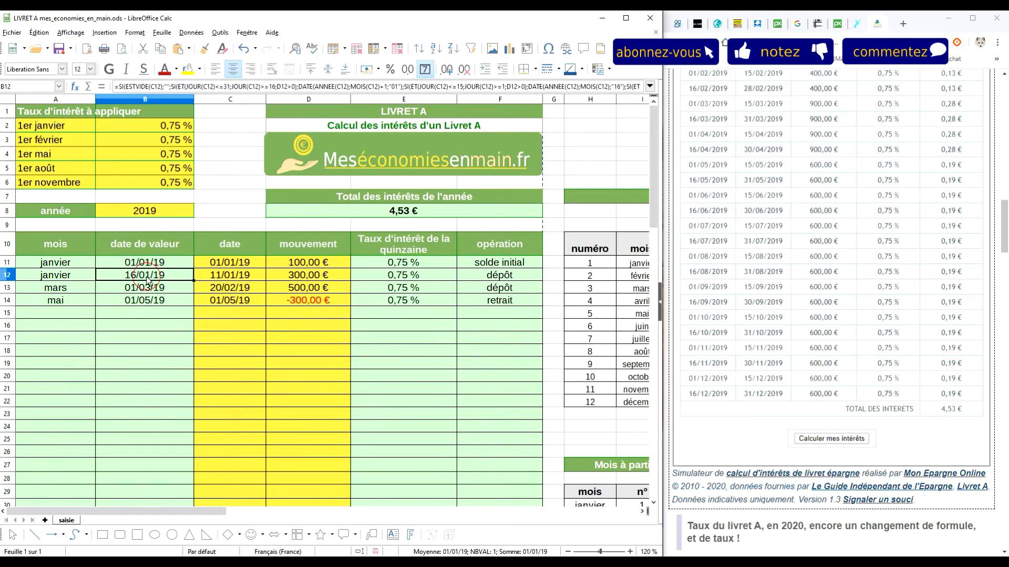
{"action": "left_click", "coordinate": [415, 275]}
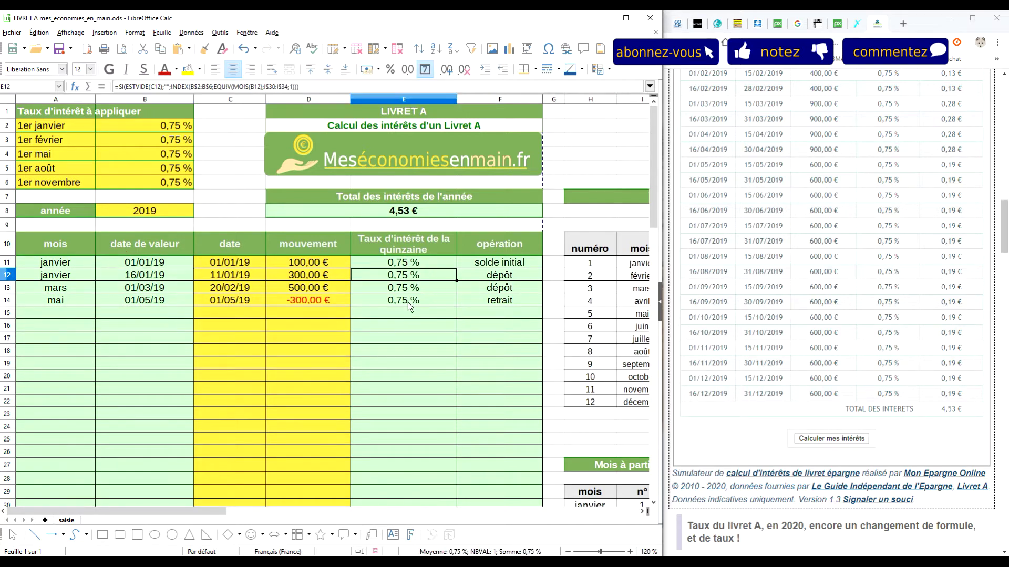
{"action": "left_click", "coordinate": [411, 303]}
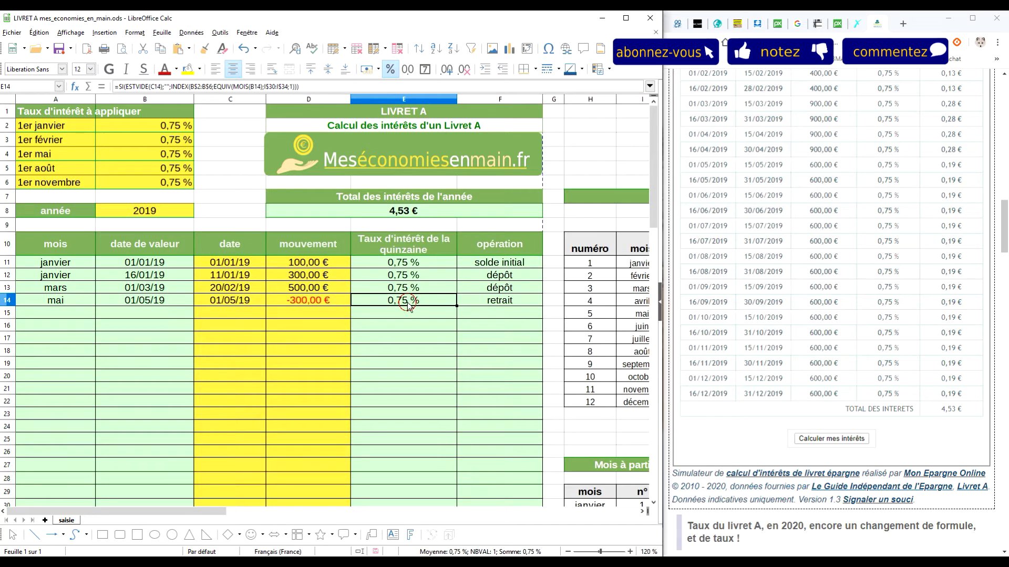
{"action": "left_click", "coordinate": [486, 279]}
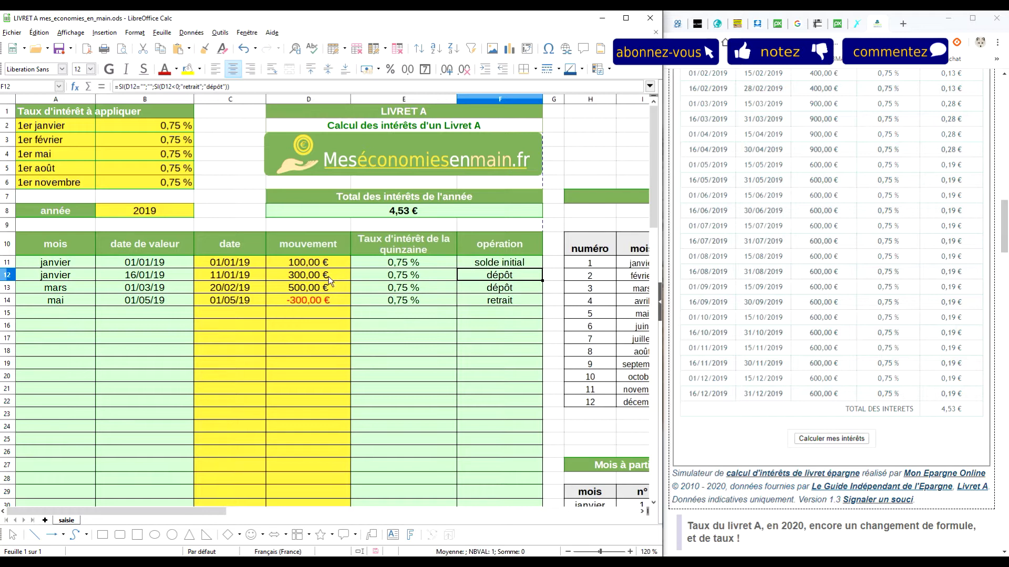
Scroll the online calculator page to its fortnightly interest table
{"action": "scroll", "coordinate": [839, 244], "scroll_direction": "up", "scroll_amount": 6}
{"action": "scroll", "coordinate": [839, 244], "scroll_direction": "up", "scroll_amount": 10}
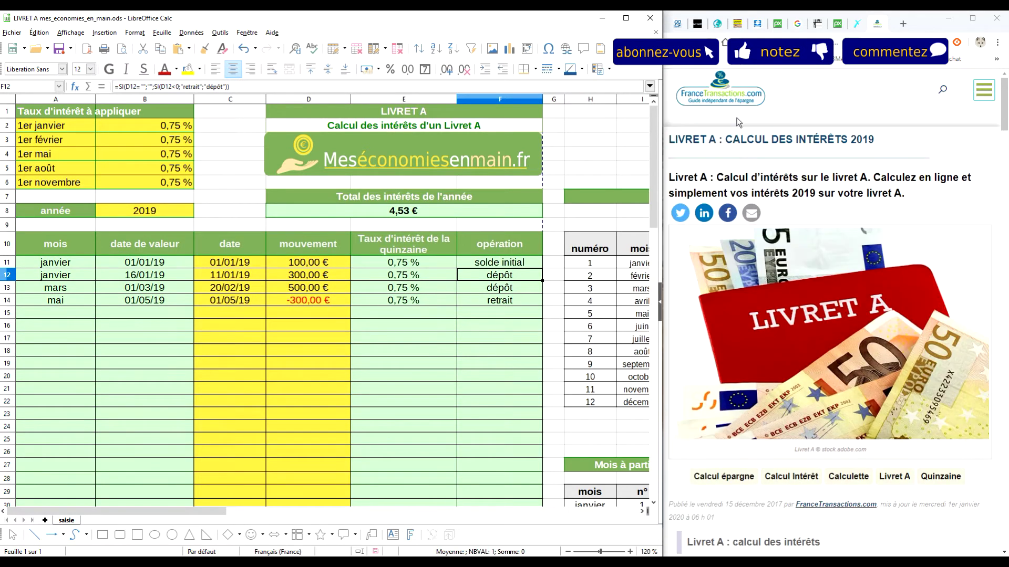
{"action": "scroll", "coordinate": [820, 202], "scroll_direction": "down", "scroll_amount": 5}
{"action": "scroll", "coordinate": [819, 200], "scroll_direction": "down", "scroll_amount": 6}
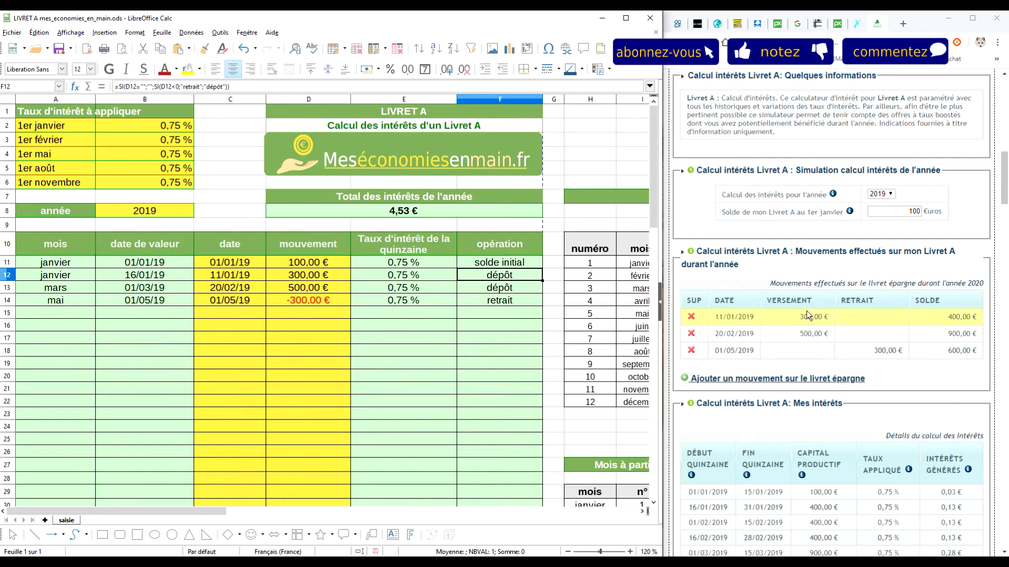
{"action": "scroll", "coordinate": [802, 228], "scroll_direction": "down", "scroll_amount": 2}
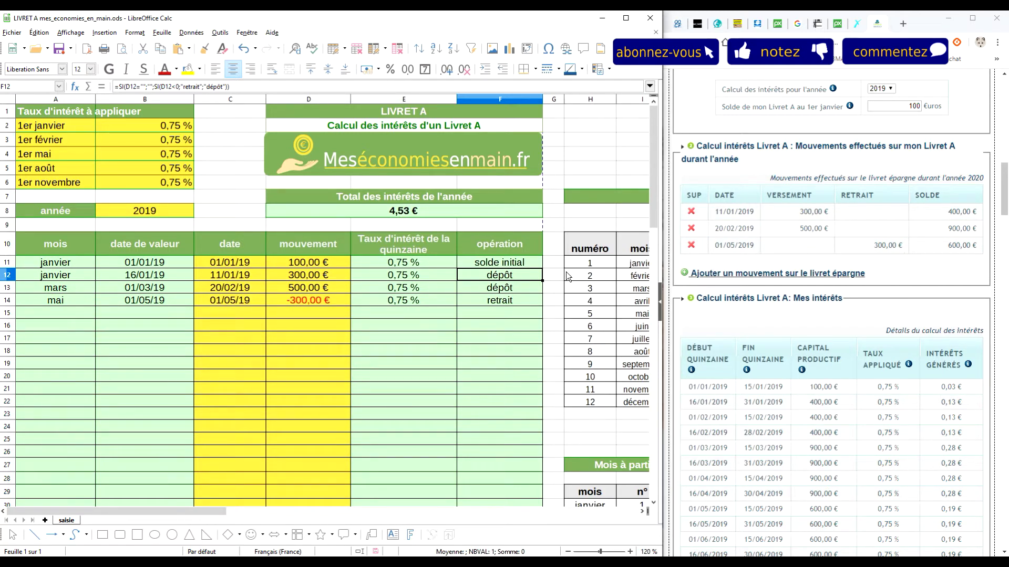
{"action": "scroll", "coordinate": [899, 285], "scroll_direction": "down", "scroll_amount": 10}
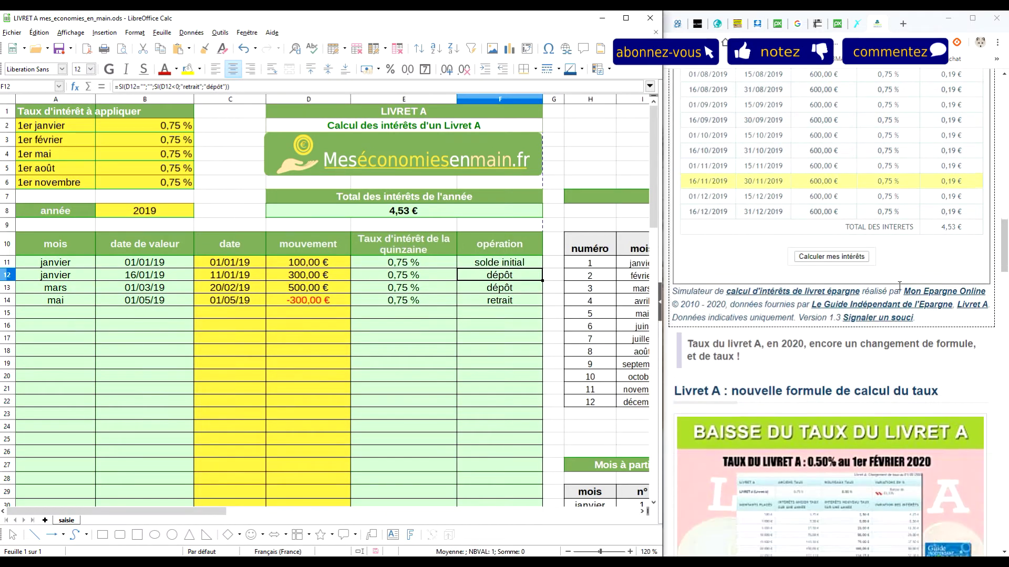
{"action": "scroll", "coordinate": [899, 286], "scroll_direction": "up", "scroll_amount": 1}
{"action": "scroll", "coordinate": [956, 276], "scroll_direction": "up", "scroll_amount": 7}
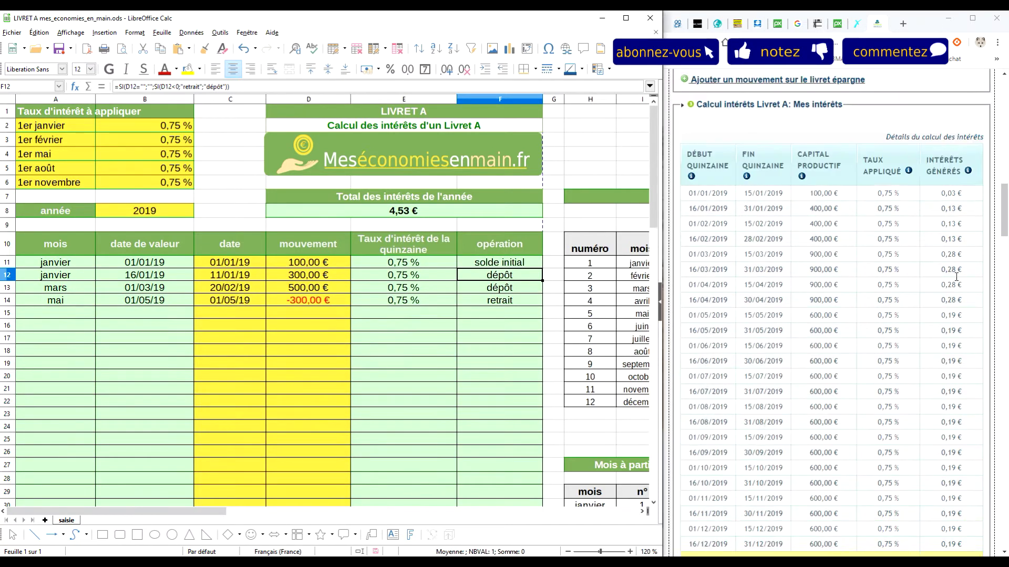
{"action": "left_click_drag", "start_coordinate": [218, 511], "coordinate": [392, 521]}
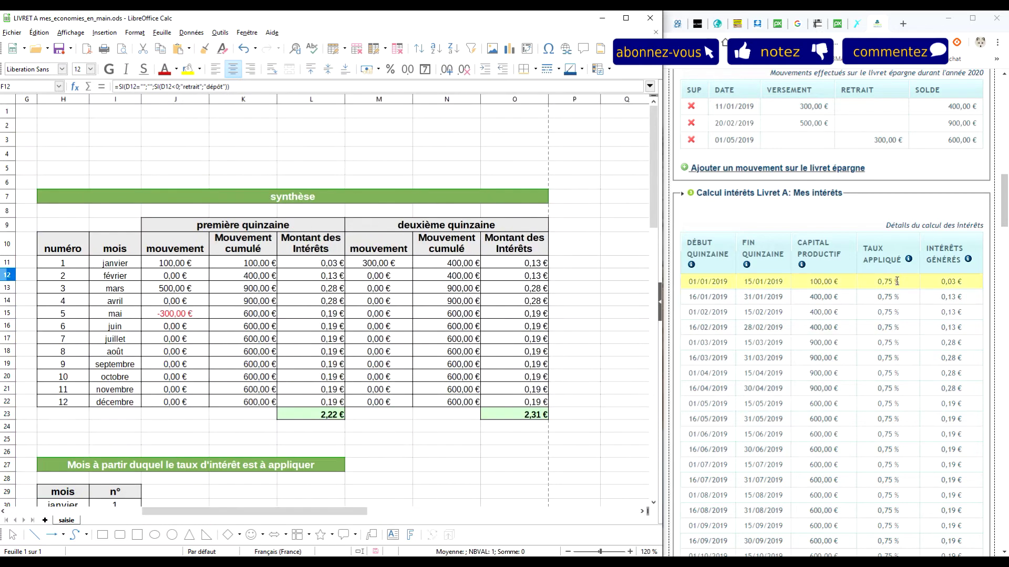
{"action": "scroll", "coordinate": [900, 294], "scroll_direction": "down", "scroll_amount": 2}
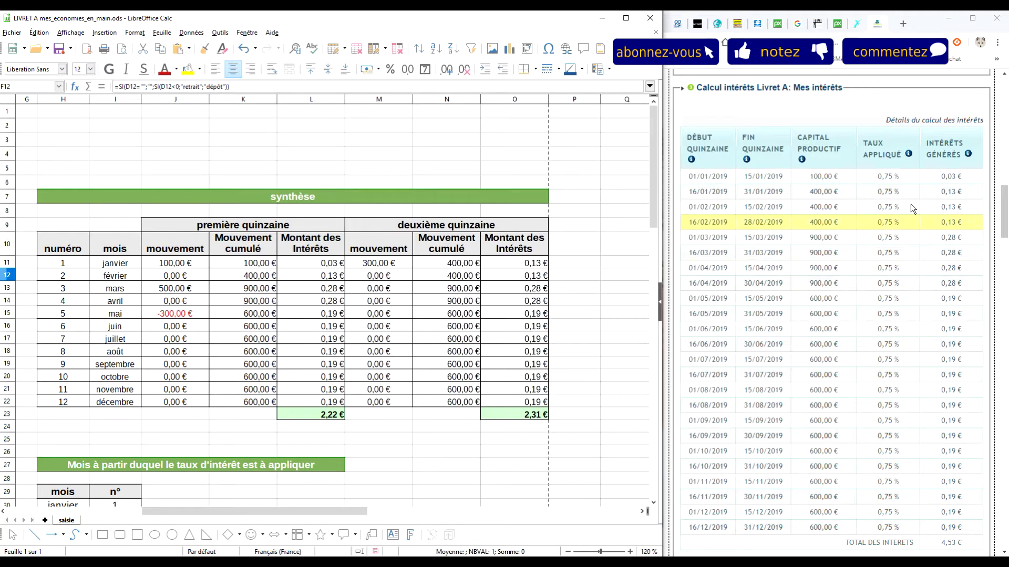
{"action": "scroll", "coordinate": [937, 408], "scroll_direction": "down", "scroll_amount": 5}
{"action": "scroll", "coordinate": [936, 407], "scroll_direction": "up", "scroll_amount": 8}
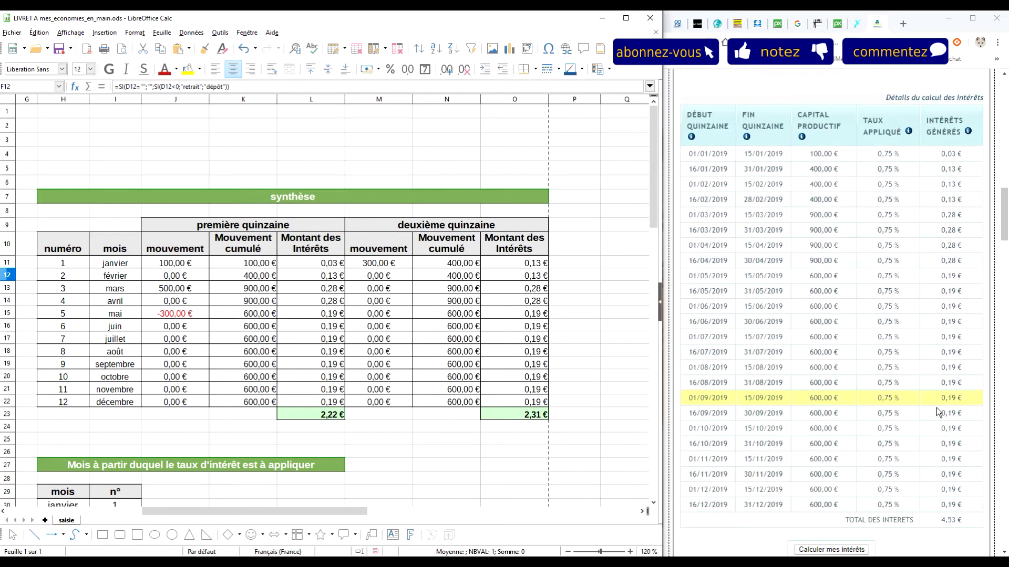
{"action": "scroll", "coordinate": [935, 408], "scroll_direction": "down", "scroll_amount": 3}
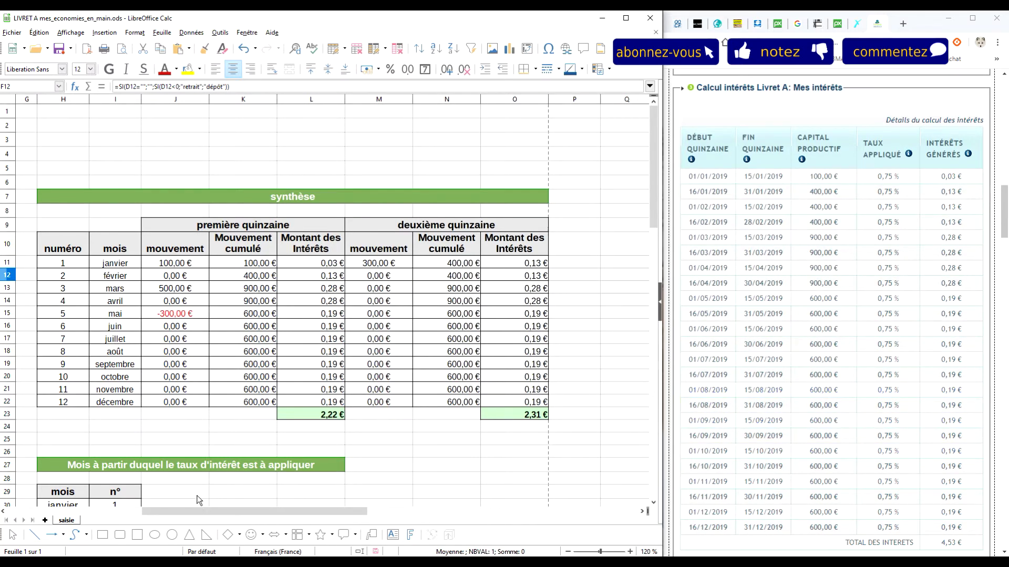
{"action": "left_click_drag", "start_coordinate": [200, 511], "coordinate": [31, 505]}
{"action": "scroll", "coordinate": [908, 243], "scroll_direction": "up", "scroll_amount": 7}
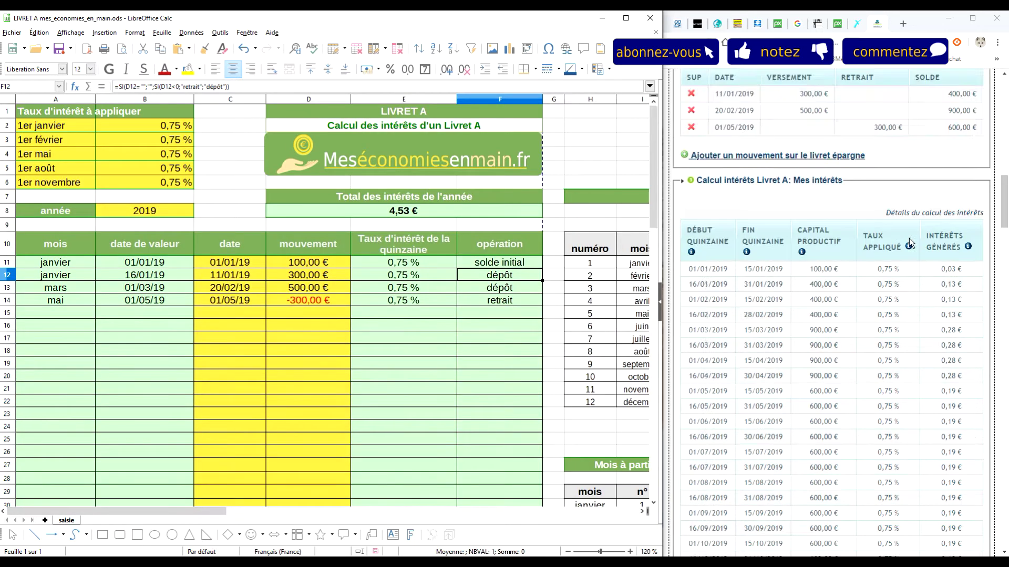
{"action": "scroll", "coordinate": [907, 243], "scroll_direction": "up", "scroll_amount": 2}
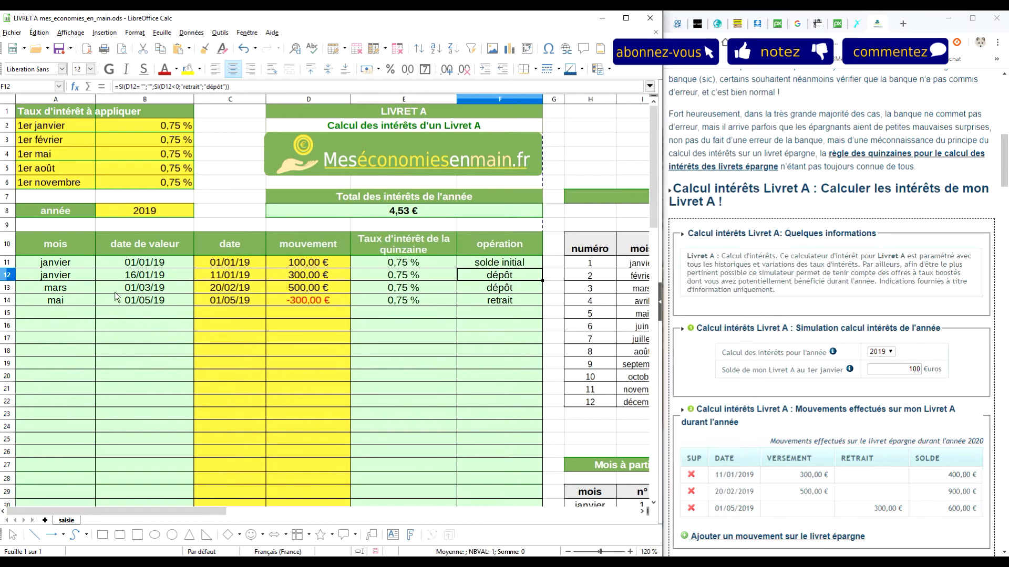
Review cell B17's formatting settings and cancel them without changes
{"action": "left_click", "coordinate": [182, 339]}
{"action": "right_click", "coordinate": [176, 339]}
{"action": "left_click", "coordinate": [249, 515]}
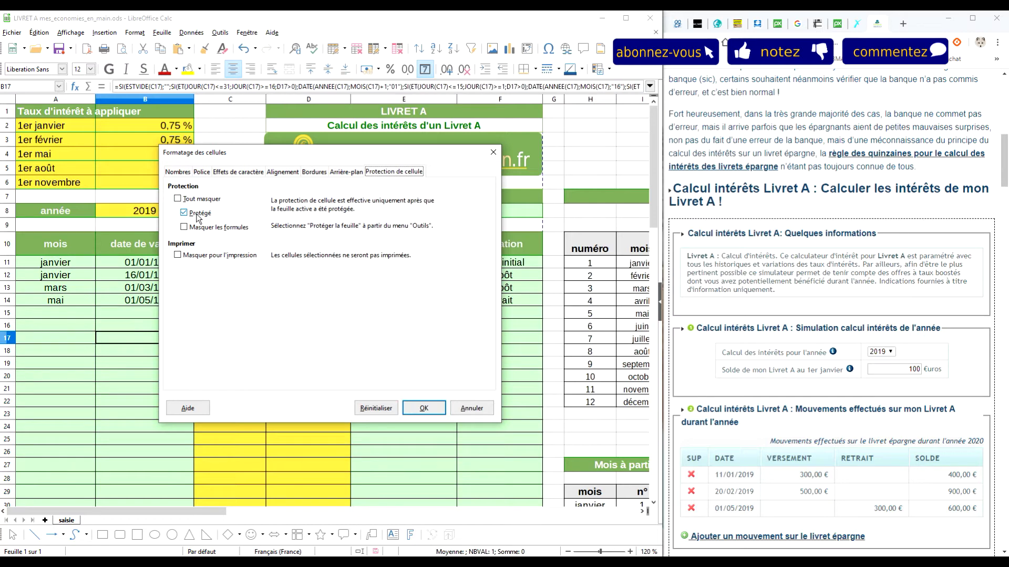
{"action": "left_click", "coordinate": [465, 409]}
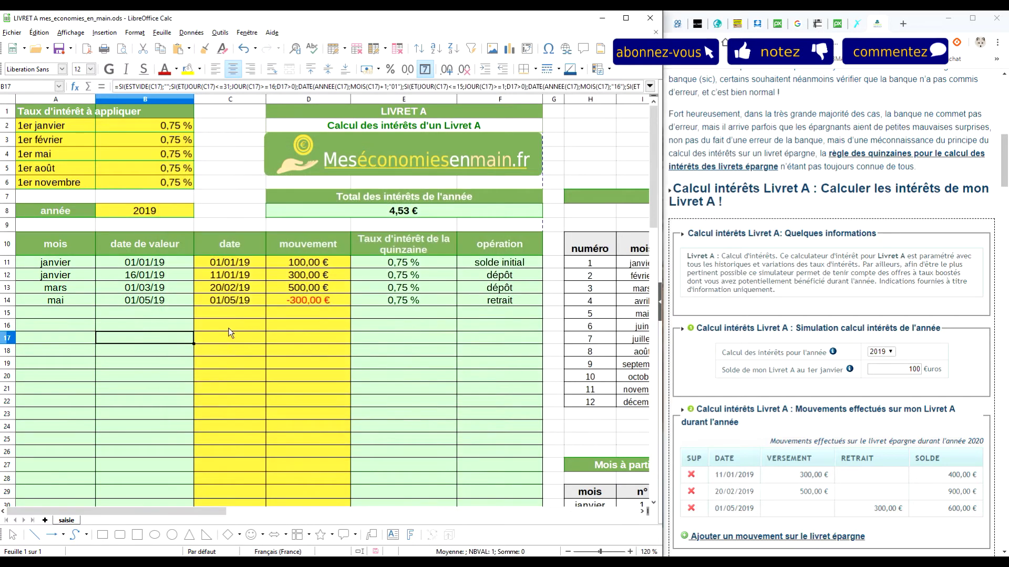
{"action": "left_click", "coordinate": [215, 33]}
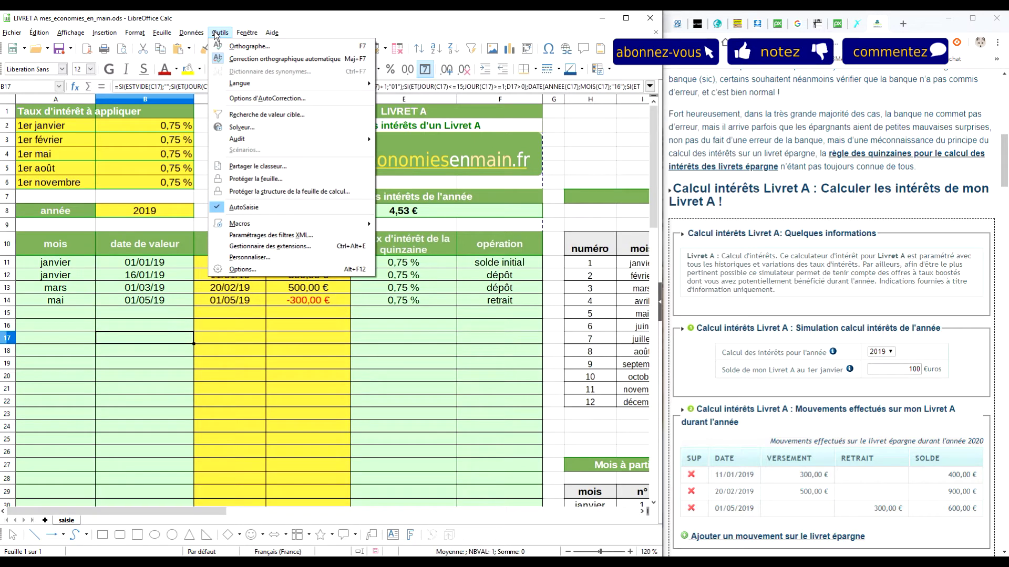
Protect the saisie sheet with a password, entered and confirmed
{"action": "left_click", "coordinate": [256, 179]}
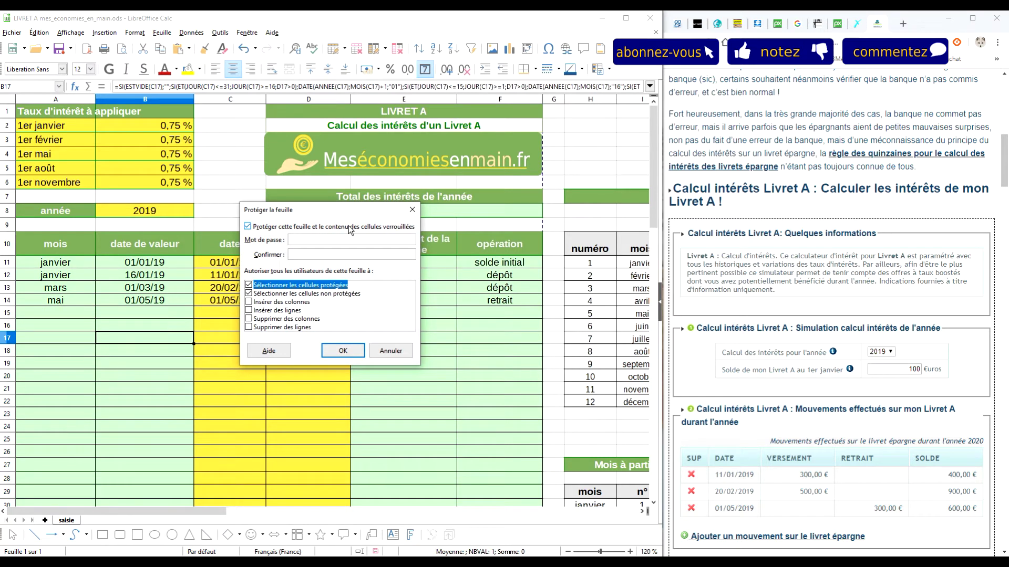
{"action": "type", "text": "0"}
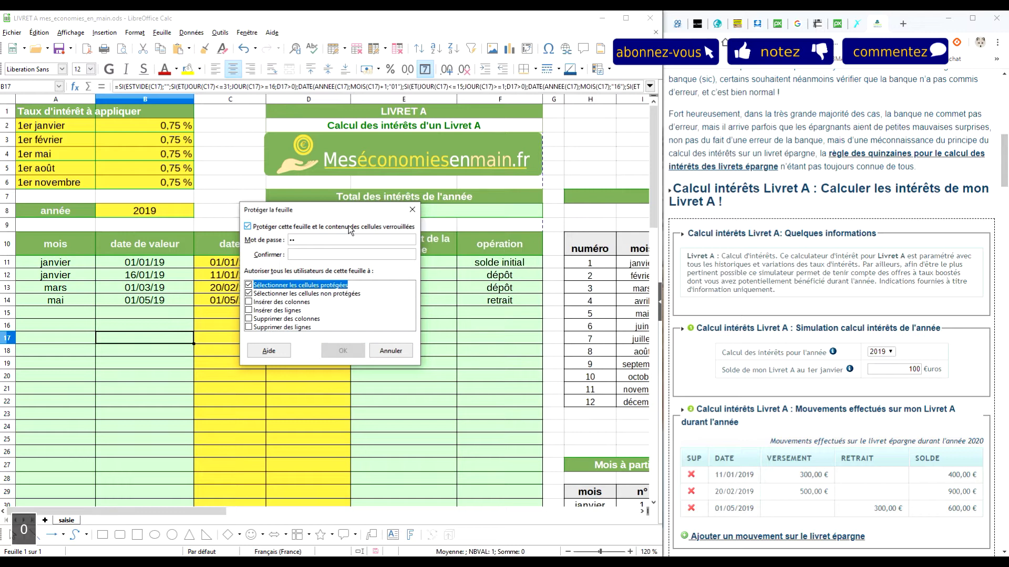
{"action": "key", "text": "Tab"}
{"action": "type", "text": "0000"}
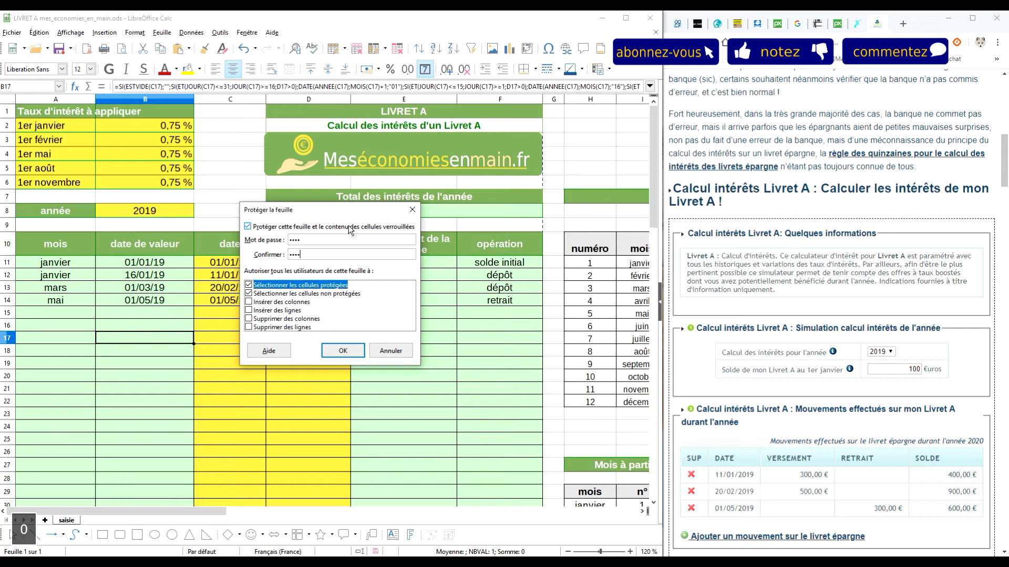
{"action": "left_click", "coordinate": [336, 354]}
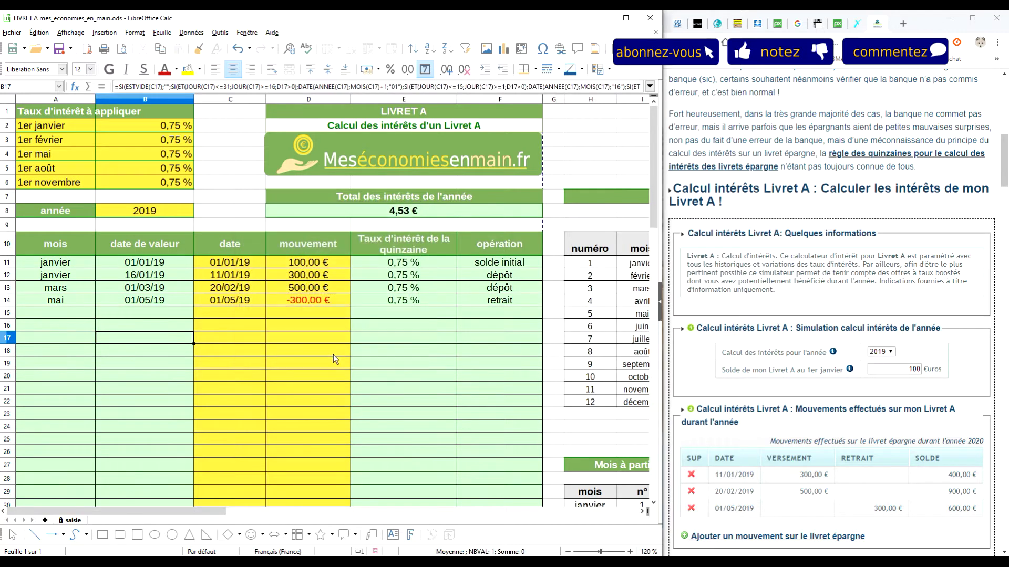
Try entering a value in empty date cell C15 and dismiss the protection warning
{"action": "left_click", "coordinate": [237, 315]}
{"action": "key", "text": "1"}
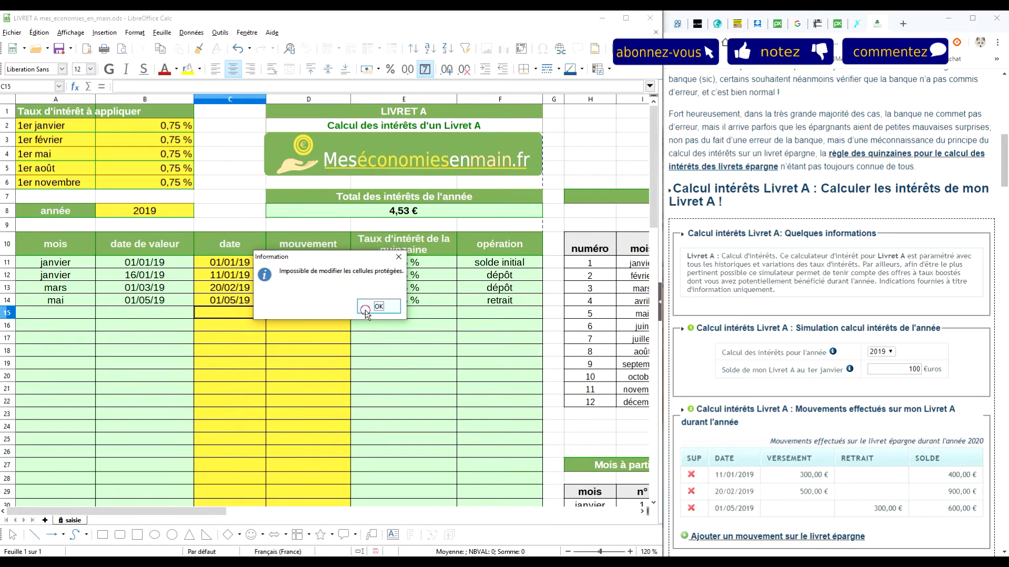
{"action": "left_click", "coordinate": [365, 310]}
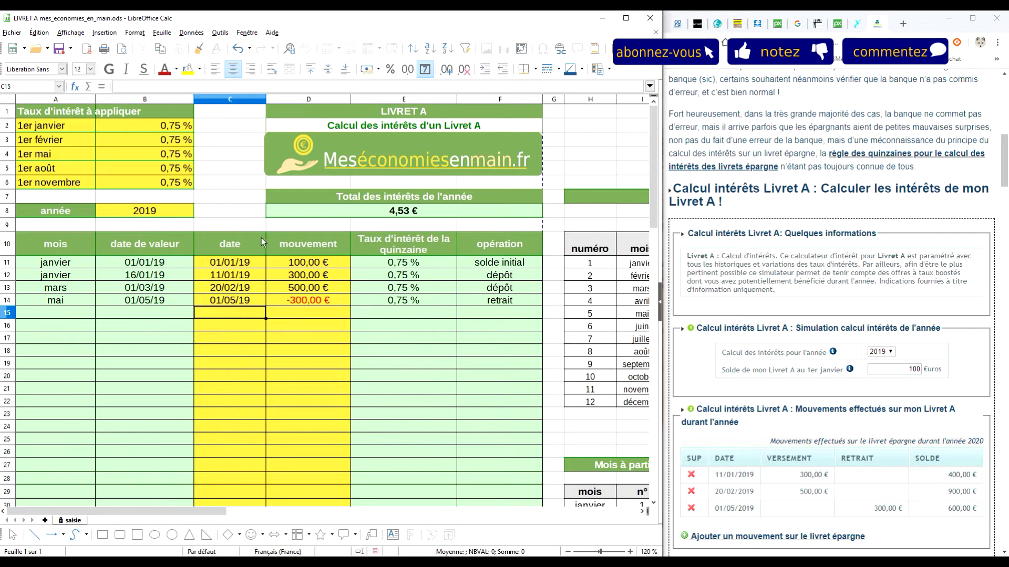
{"action": "left_click", "coordinate": [191, 32]}
{"action": "mouse_move", "coordinate": [218, 34]}
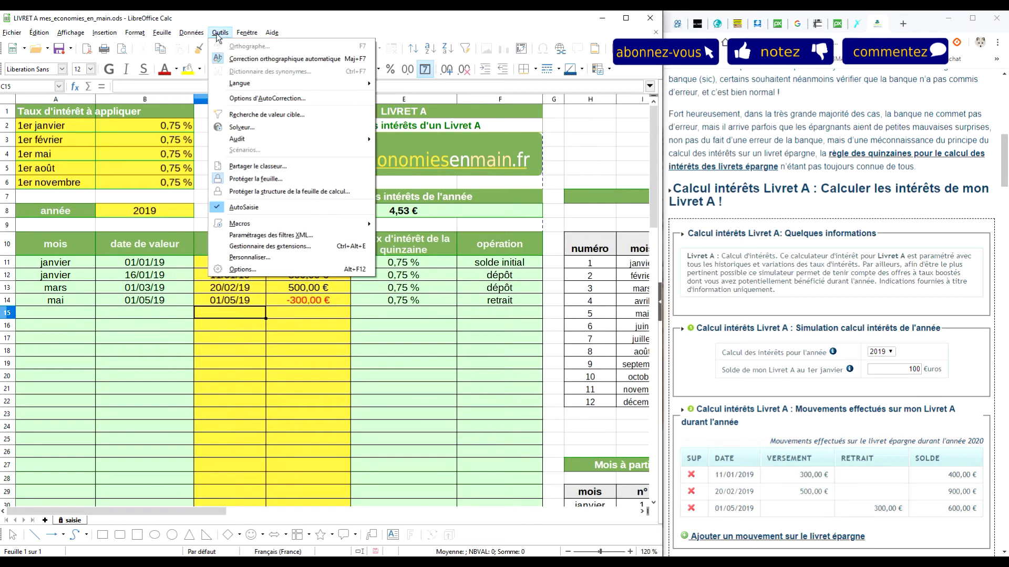
Unprotect the saisie sheet using its password
{"action": "left_click", "coordinate": [280, 182]}
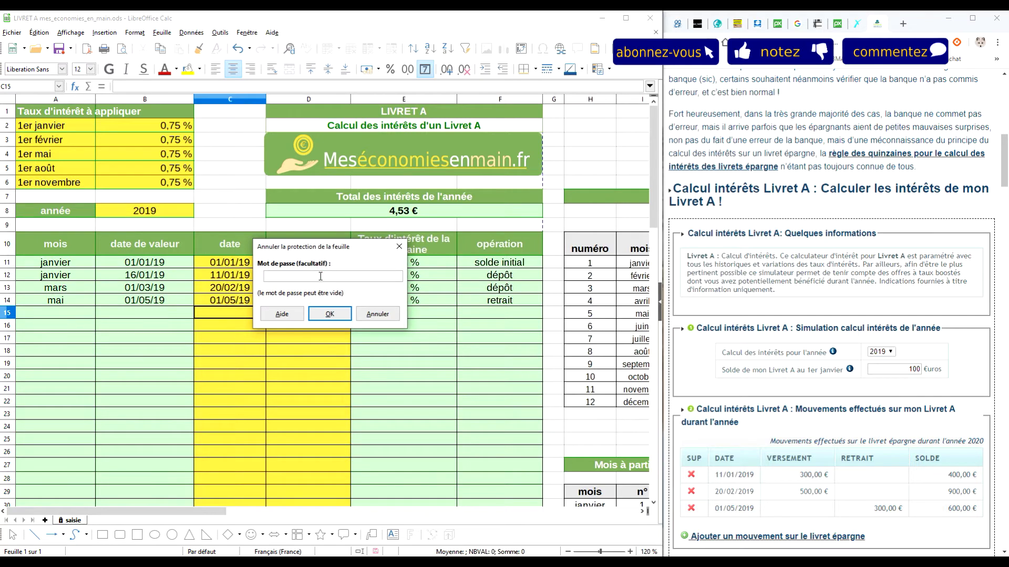
{"action": "type", "text": "0"}
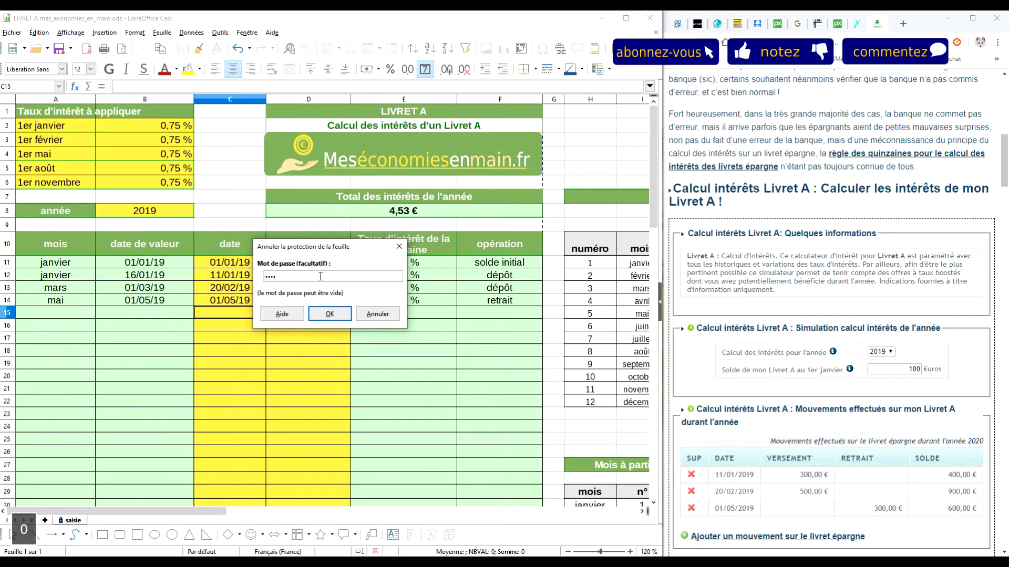
{"action": "left_click", "coordinate": [331, 313]}
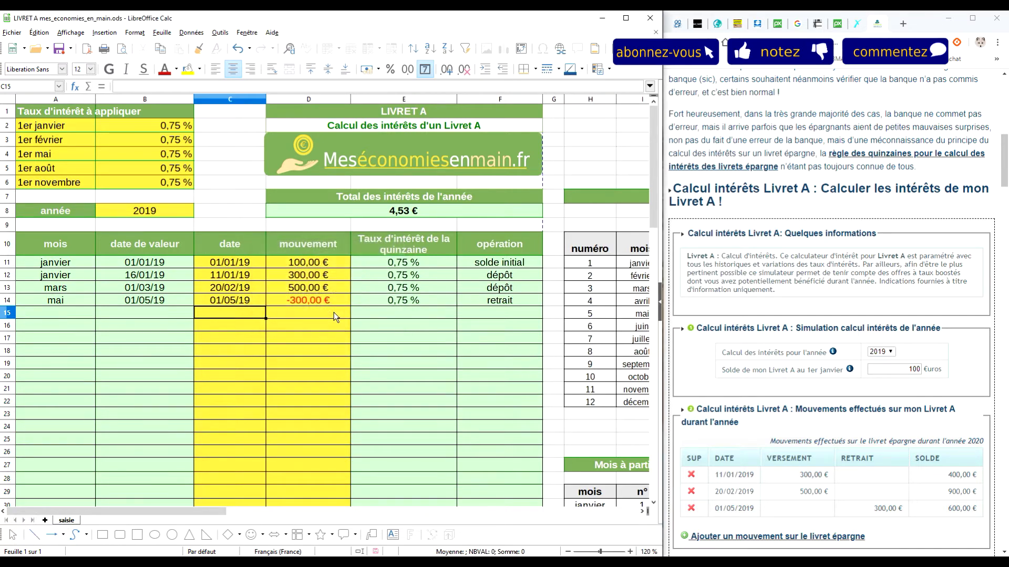
Enter a 01/02 test date in C15, then delete it again
{"action": "left_click", "coordinate": [240, 327]}
{"action": "left_click", "coordinate": [245, 313]}
{"action": "type", "text": "01/02"}
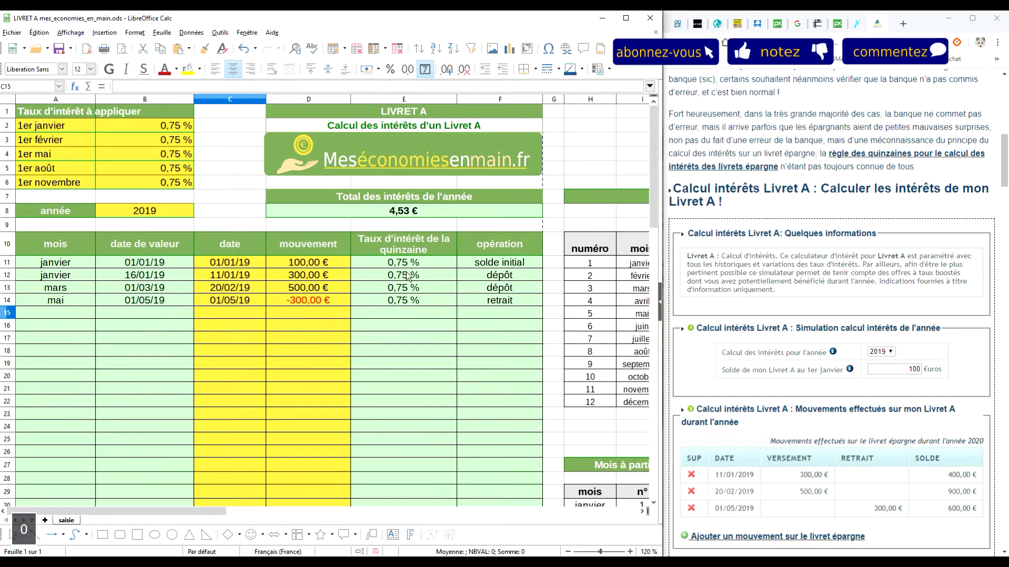
{"action": "key", "text": "Return"}
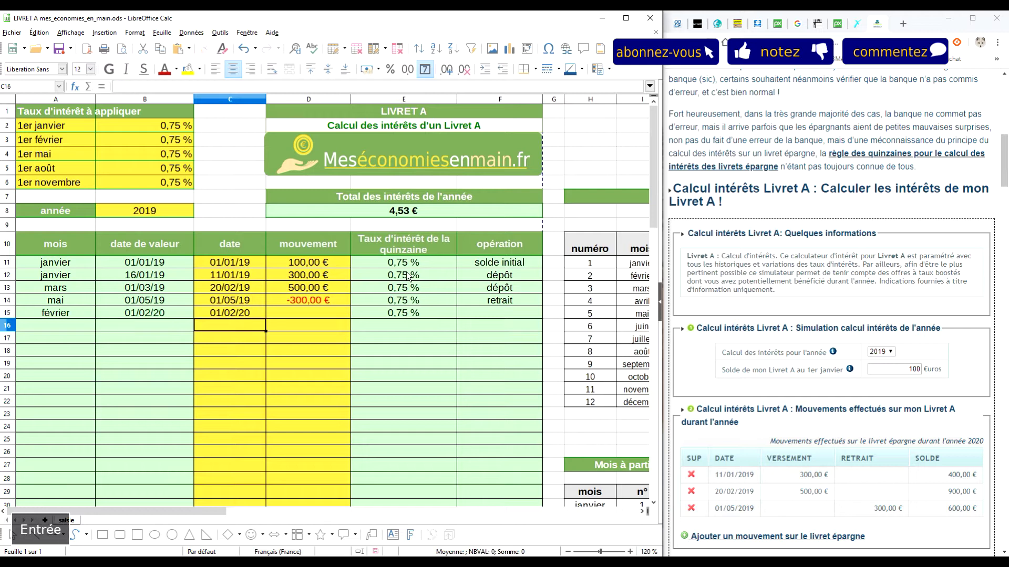
{"action": "key", "text": "Up"}
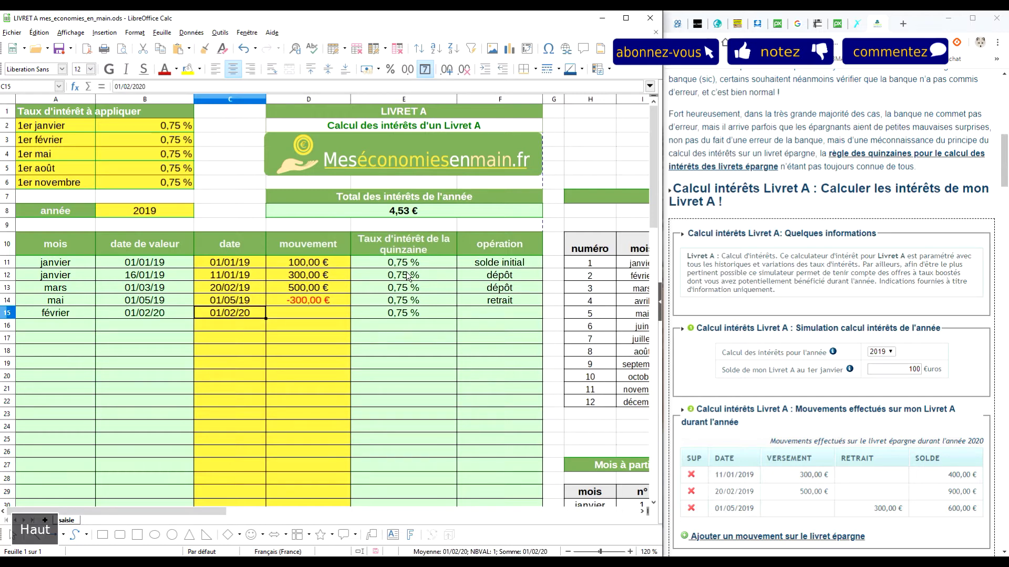
{"action": "key", "text": "Delete"}
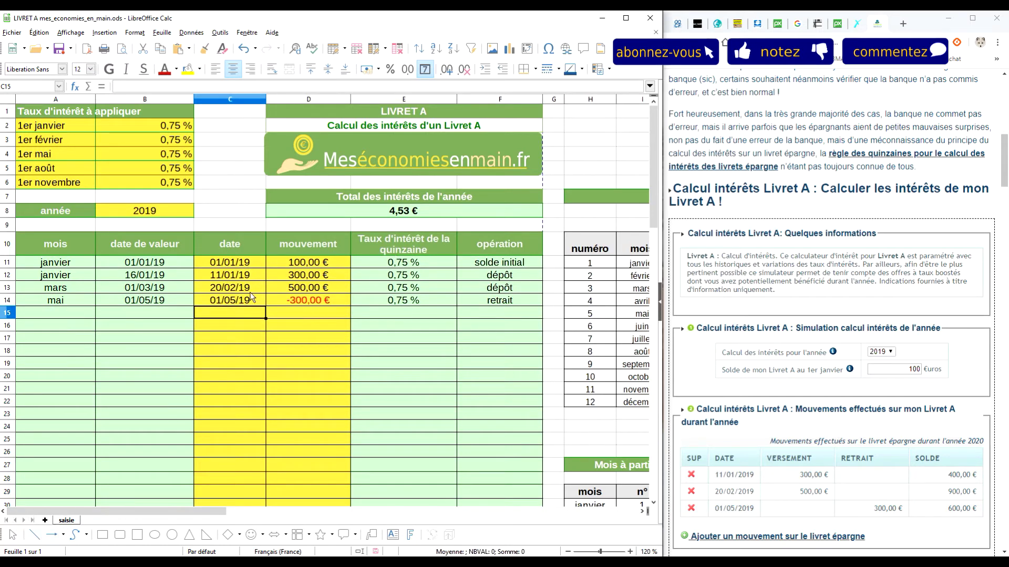
{"action": "left_click", "coordinate": [188, 267]}
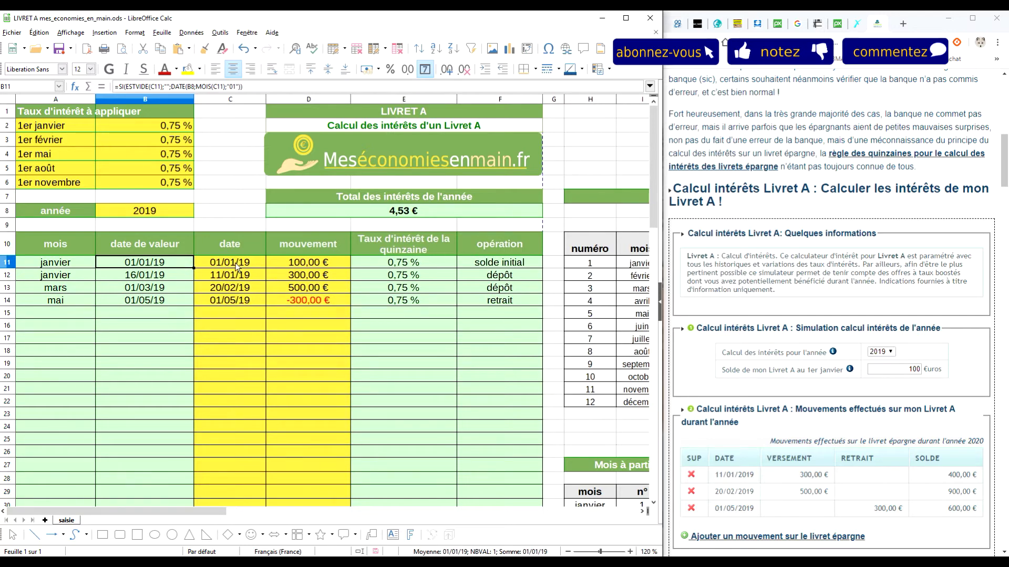
Select the date and mouvement entry range C11:D64
{"action": "key", "text": "Left"}
{"action": "key", "text": "Right"}
{"action": "key", "text": "ctrl+Down"}
{"action": "key", "text": "Right"}
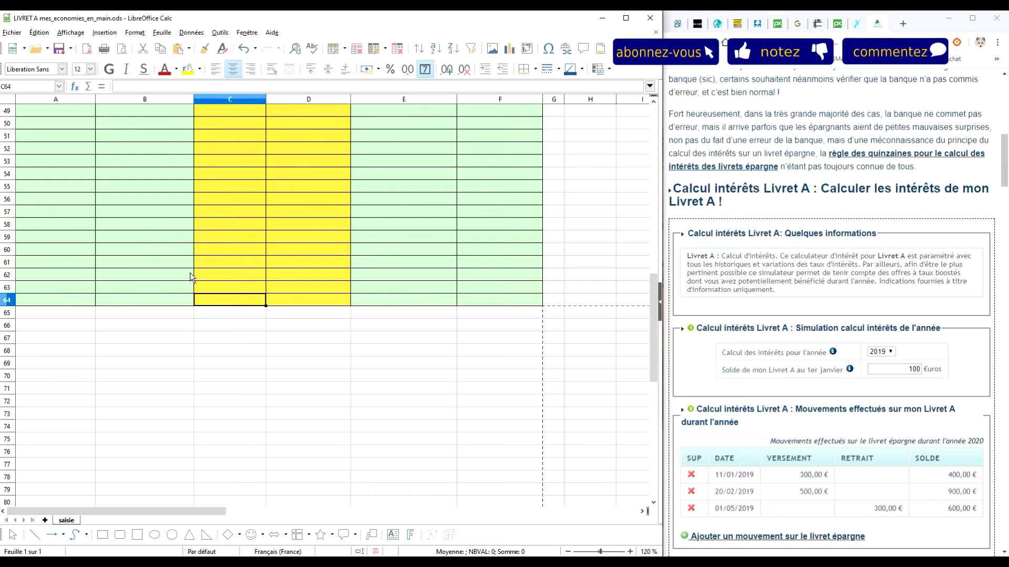
{"action": "key", "text": "shift+Right"}
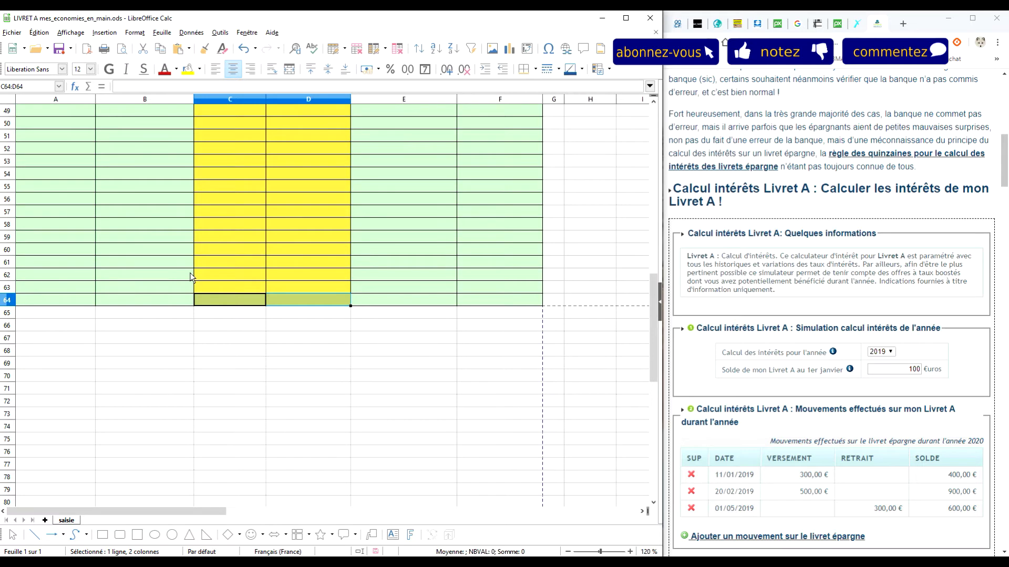
{"action": "key", "text": "shift+Up"}
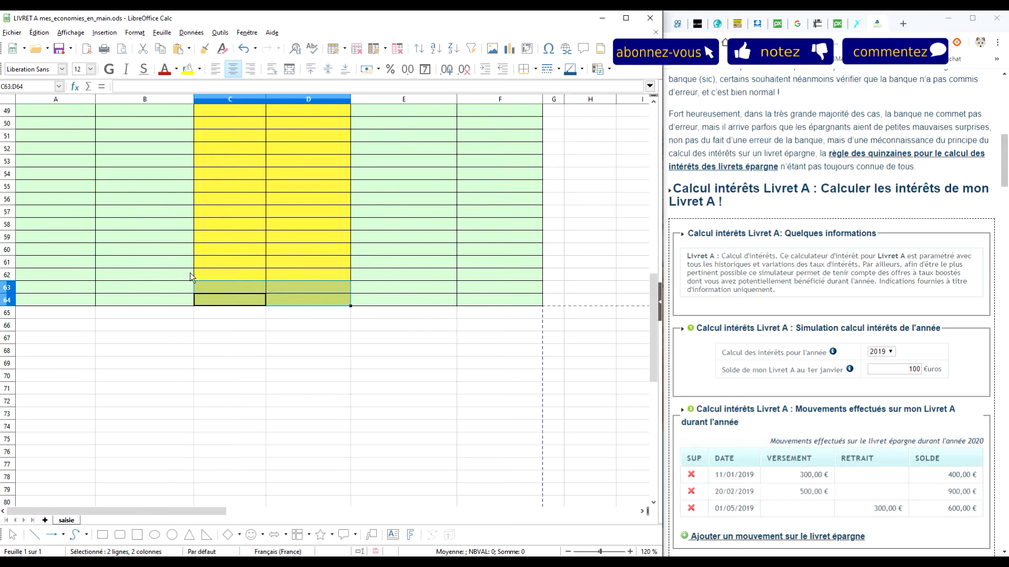
{"action": "key", "text": "ctrl+shift+Up"}
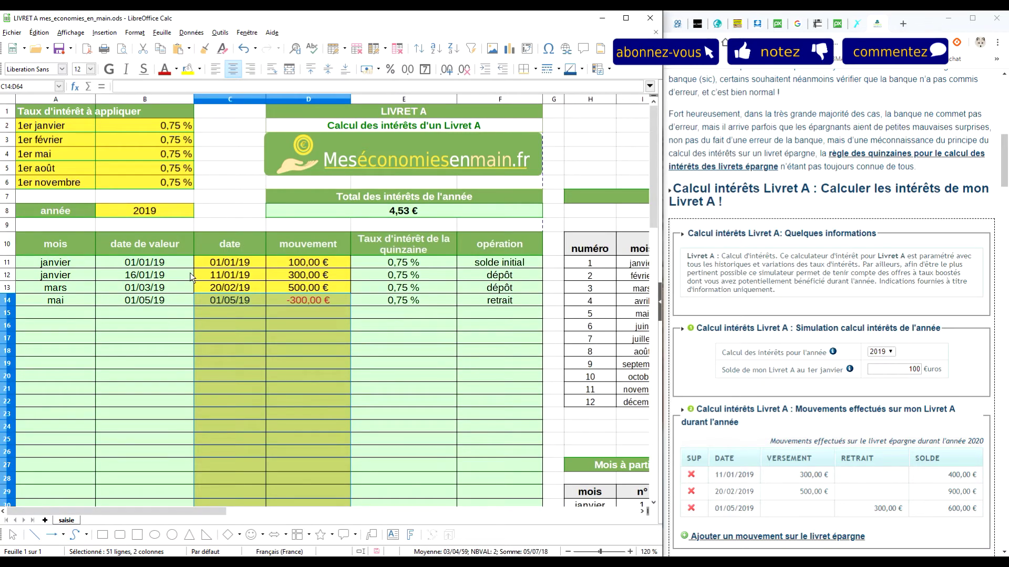
{"action": "key", "text": "ctrl+shift+Up"}
{"action": "key", "text": "shift+Down"}
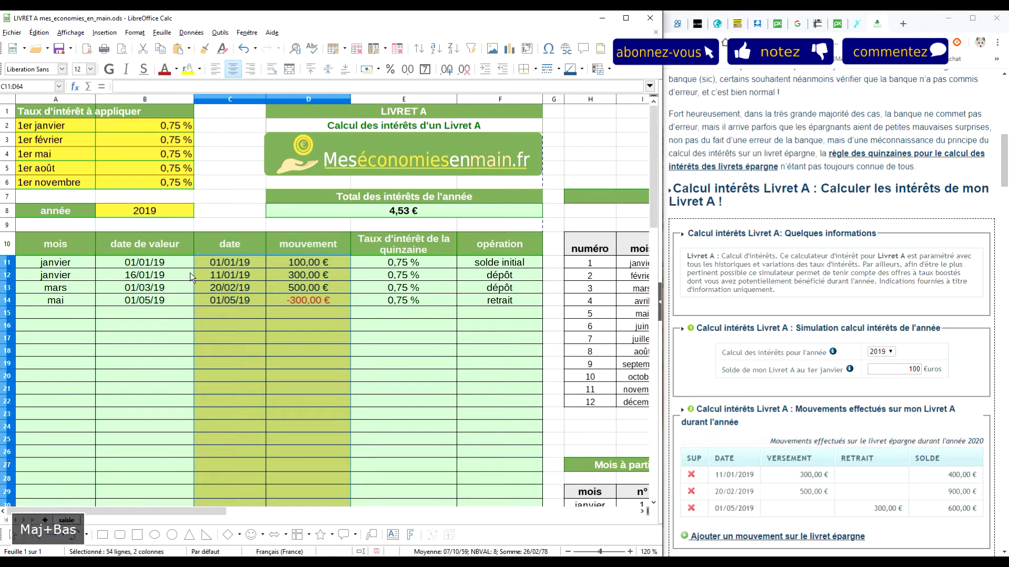
{"action": "key", "text": "shift+Down"}
{"action": "key", "text": "shift+Up"}
Adjust the Protégé cell-protection option for C11:D64
{"action": "right_click", "coordinate": [253, 320]}
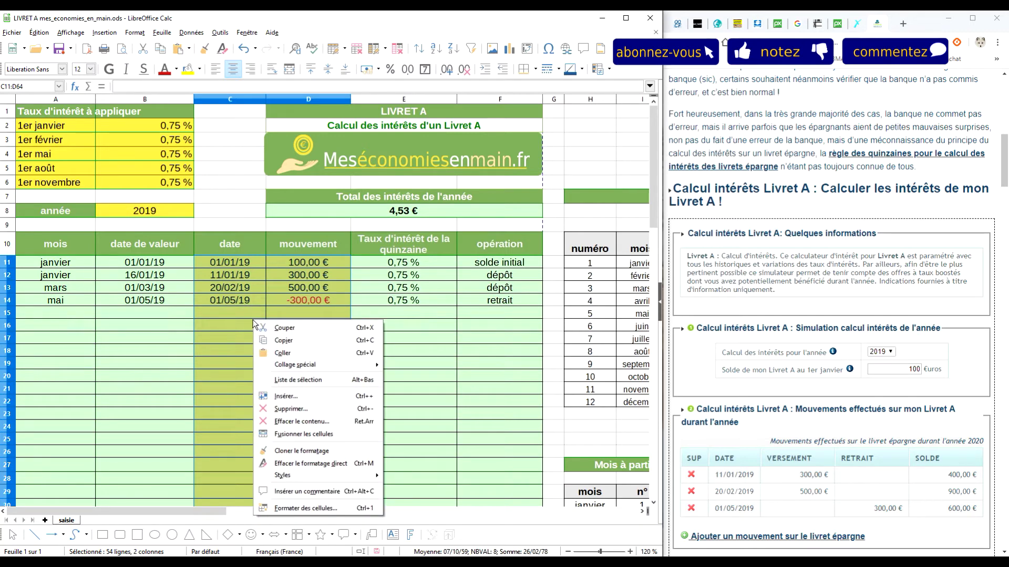
{"action": "left_click", "coordinate": [313, 504]}
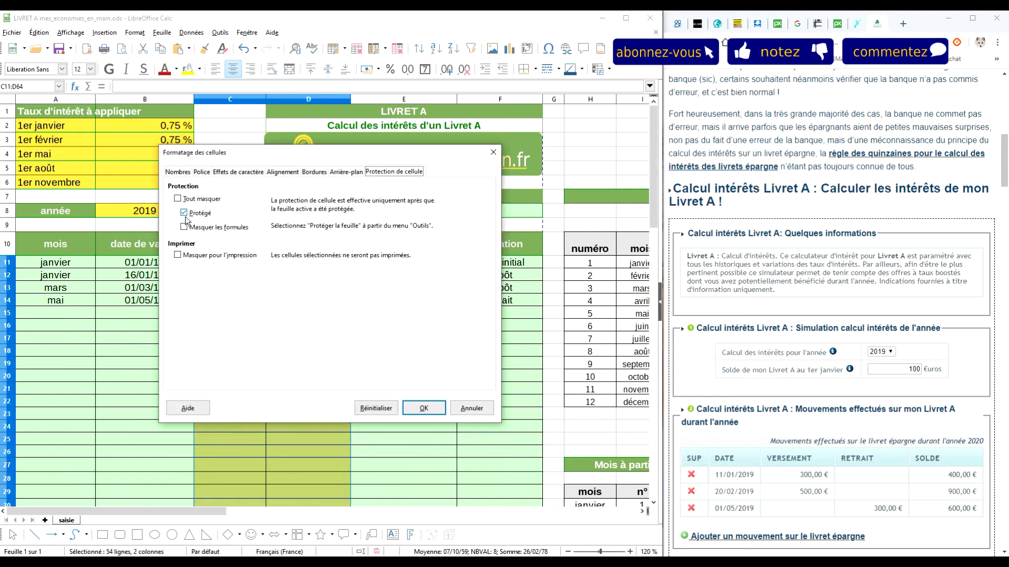
{"action": "left_click", "coordinate": [415, 408]}
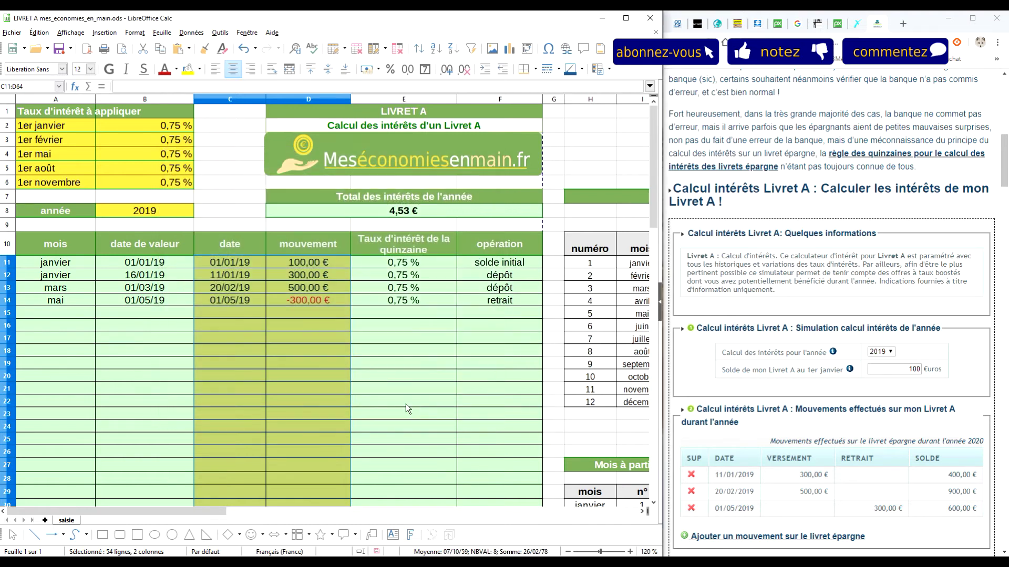
Untick Protégé for the rate table A2:B6
{"action": "left_click", "coordinate": [35, 184]}
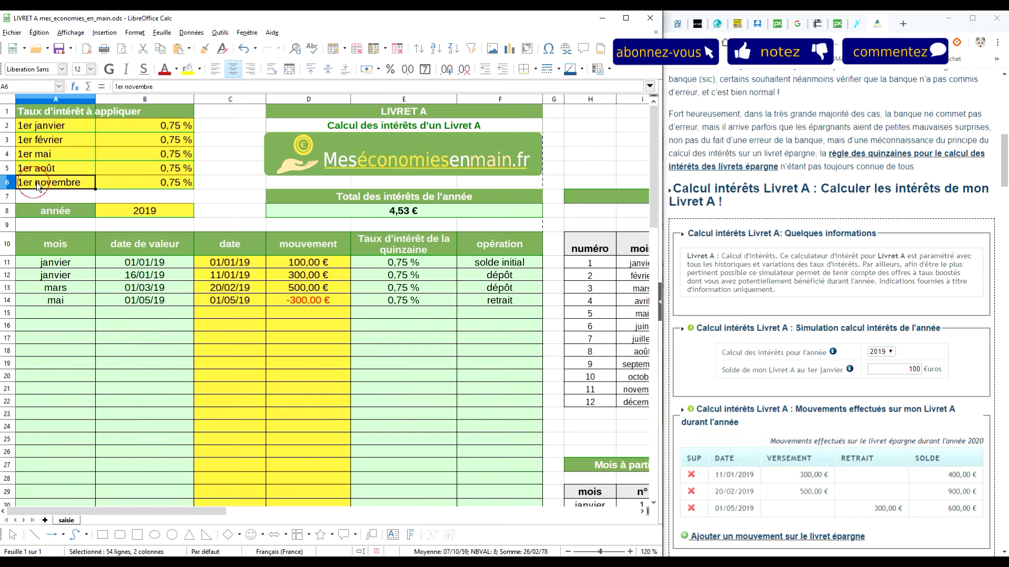
{"action": "left_click", "coordinate": [150, 123], "text": "shift"}
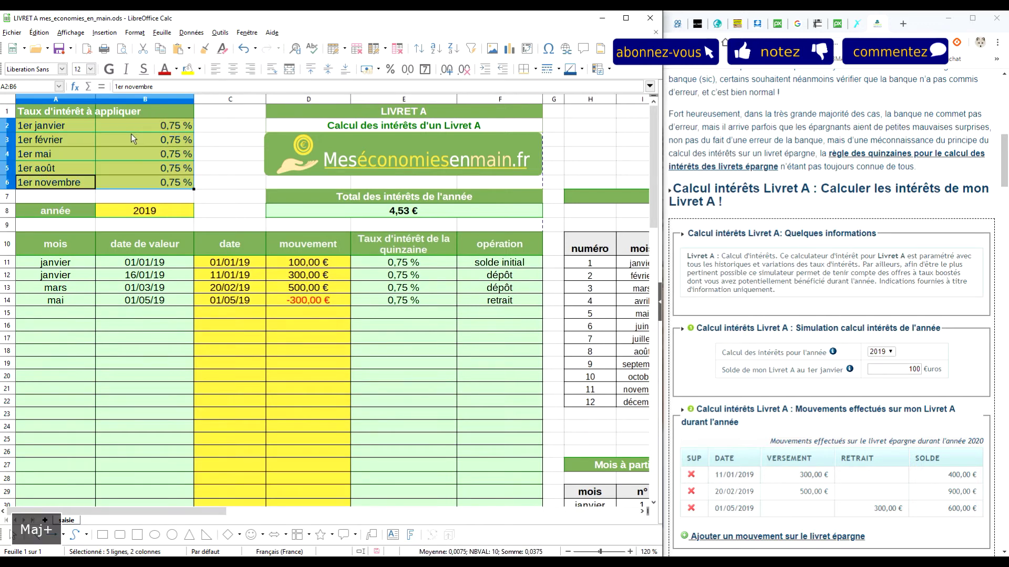
{"action": "right_click", "coordinate": [130, 133]}
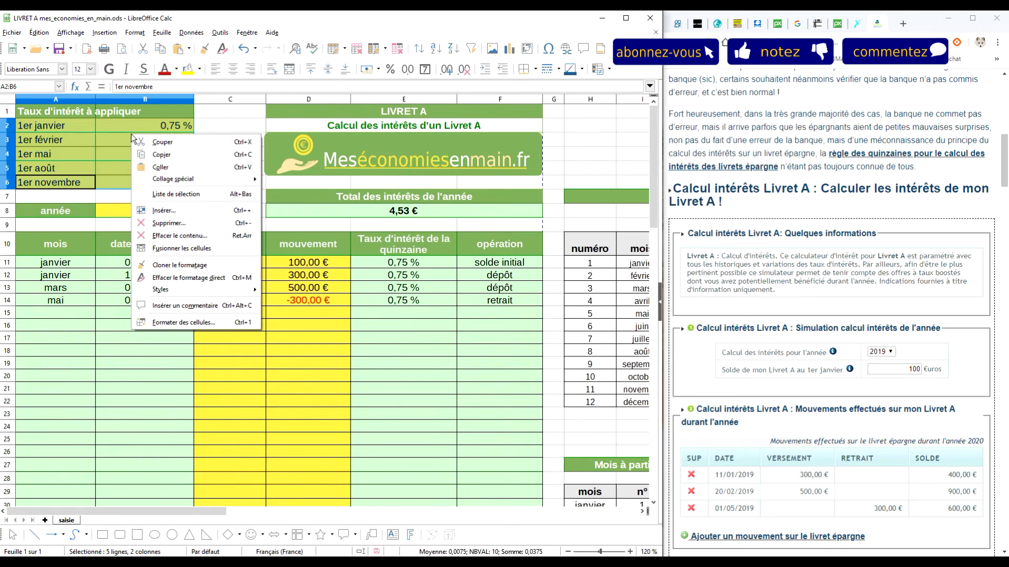
{"action": "left_click", "coordinate": [191, 323]}
{"action": "left_click", "coordinate": [194, 217]}
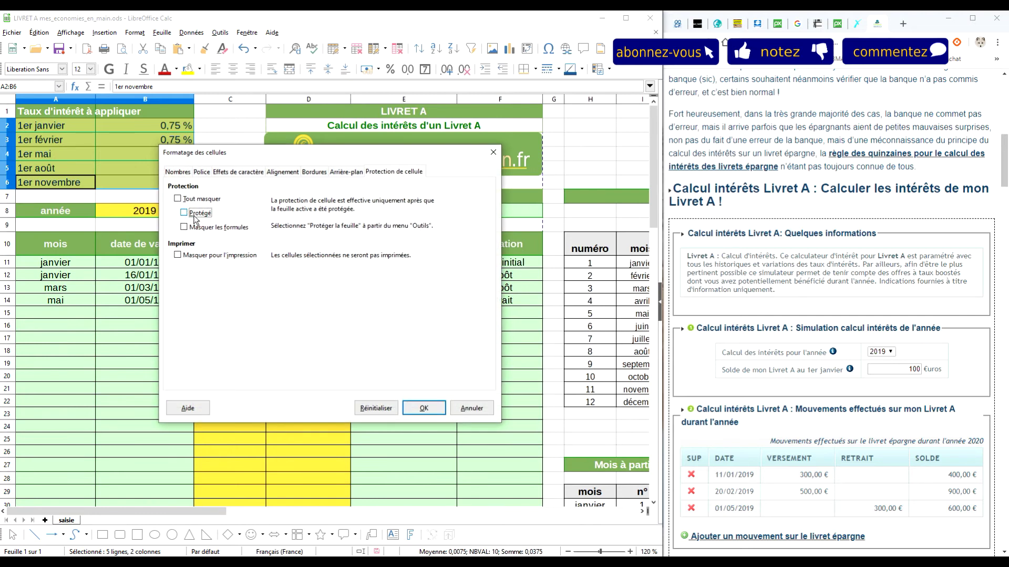
{"action": "left_click", "coordinate": [433, 408]}
Untick Protégé for the year cell B8
{"action": "left_click", "coordinate": [115, 209]}
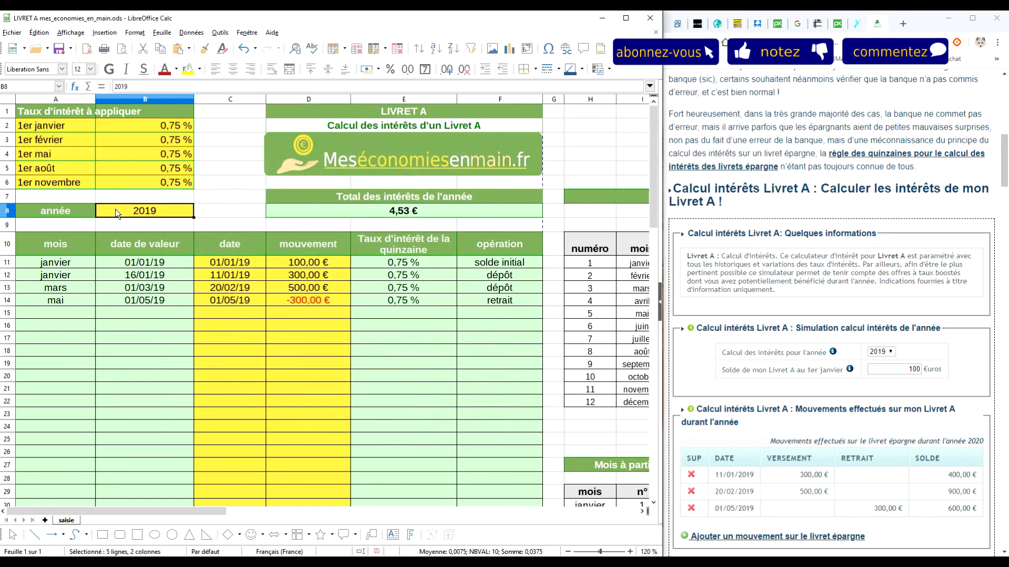
{"action": "right_click", "coordinate": [115, 209]}
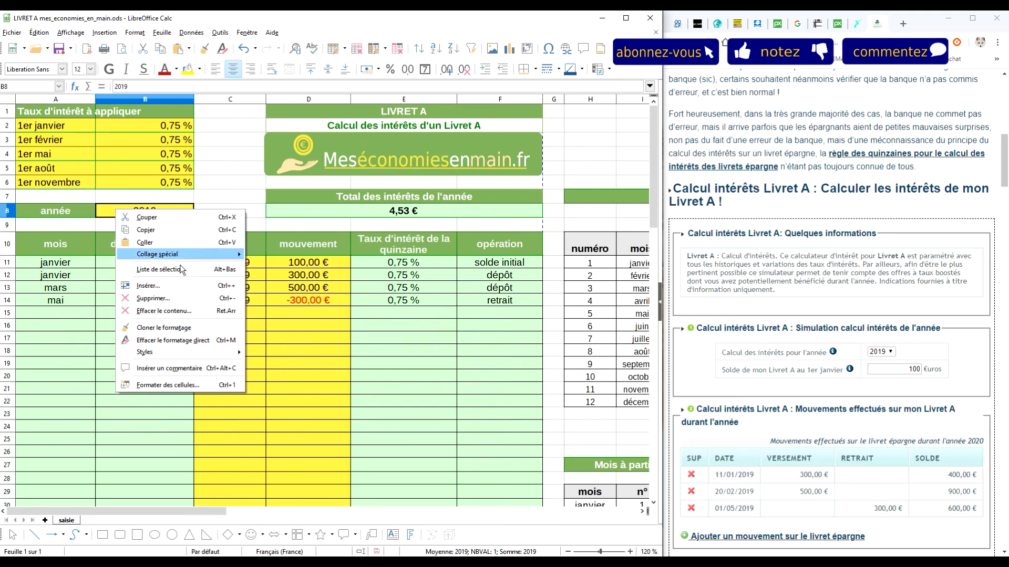
{"action": "left_click", "coordinate": [184, 385]}
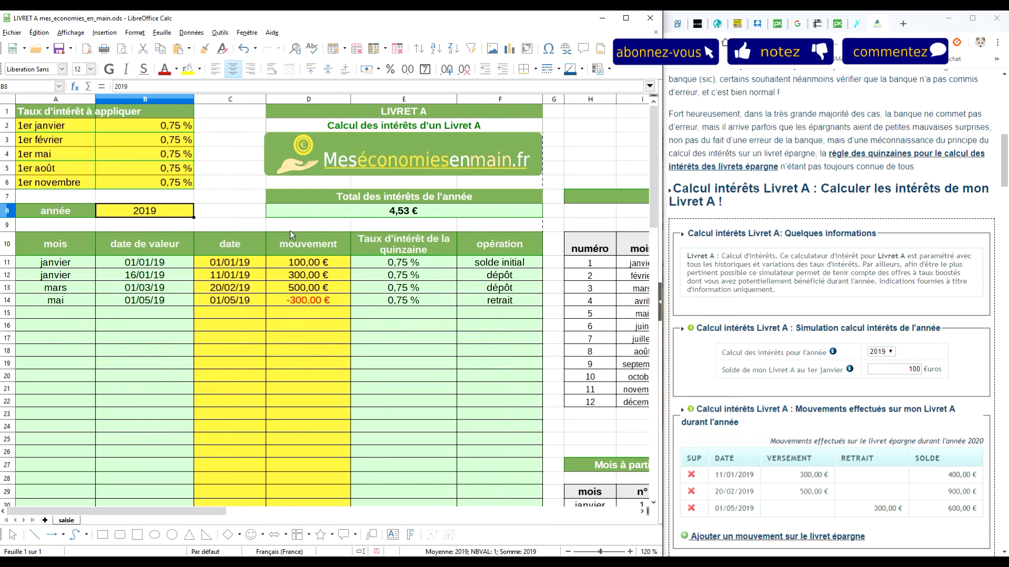
{"action": "left_click", "coordinate": [201, 213]}
{"action": "left_click", "coordinate": [422, 410]}
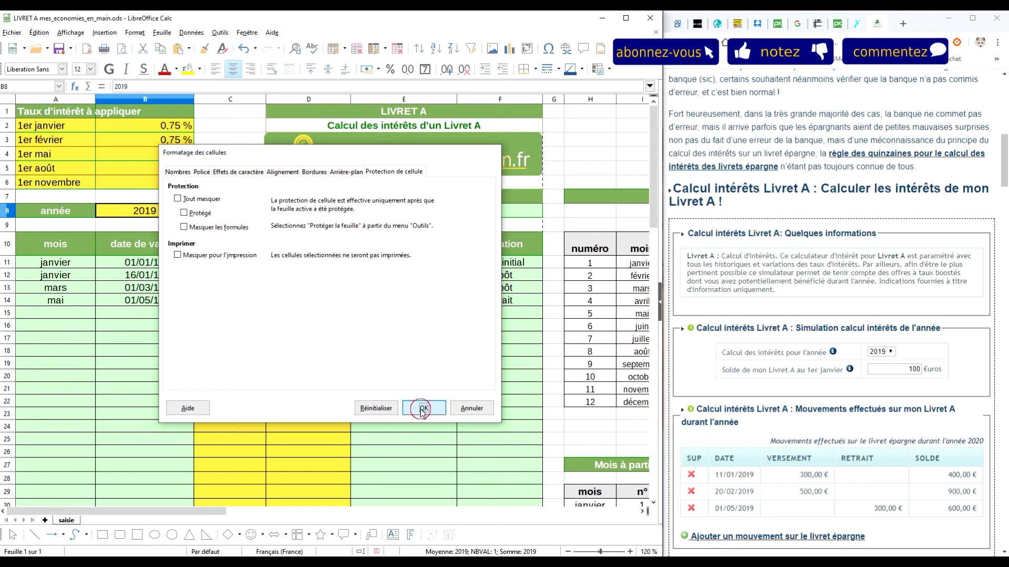
{"action": "left_click", "coordinate": [230, 153]}
{"action": "scroll", "coordinate": [254, 274], "scroll_direction": "down", "scroll_amount": 3, "text": "ctrl"}
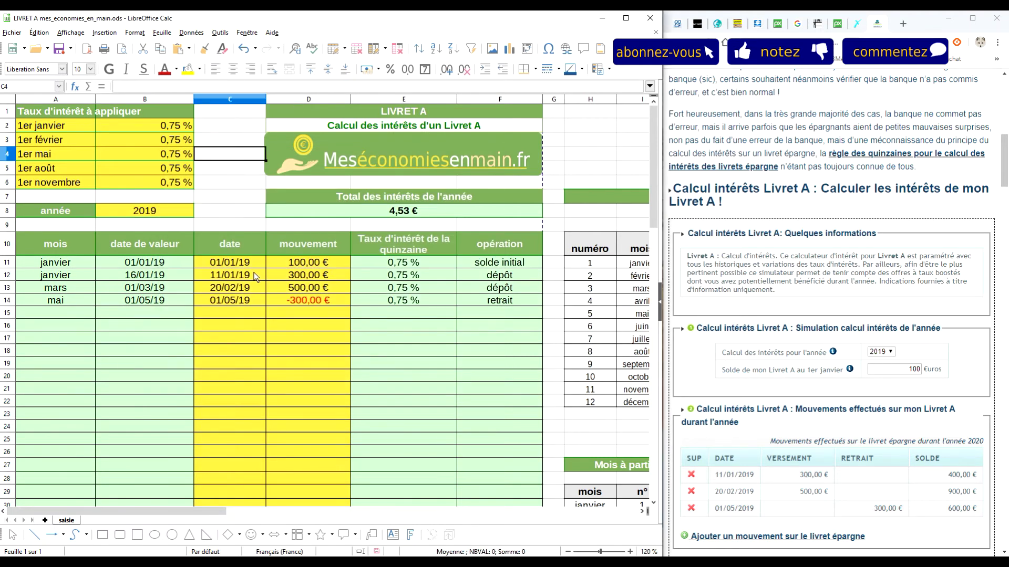
{"action": "scroll", "coordinate": [245, 269], "scroll_direction": "up", "scroll_amount": 3, "text": "ctrl"}
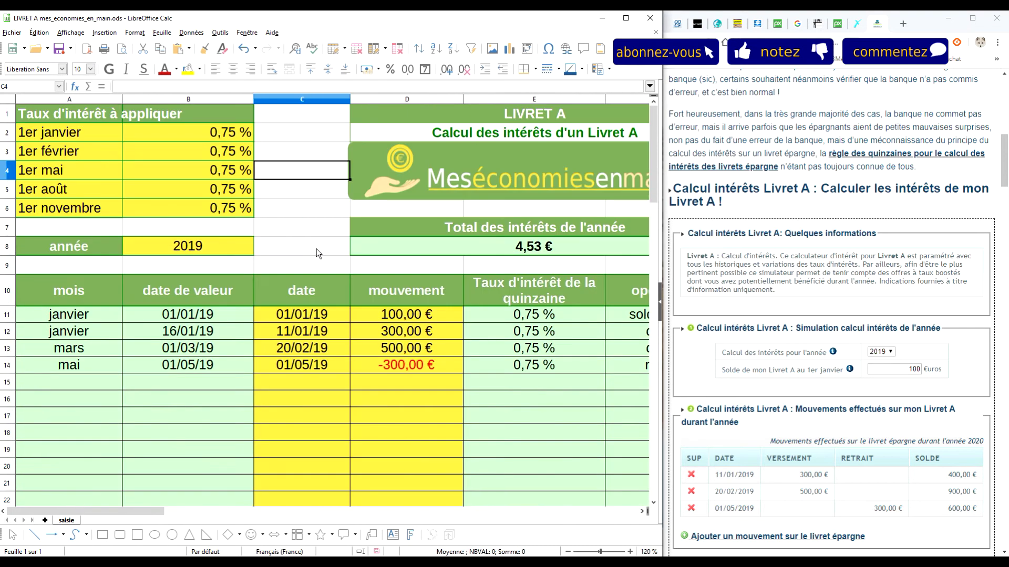
{"action": "scroll", "coordinate": [345, 257], "scroll_direction": "down", "scroll_amount": 2, "text": "ctrl"}
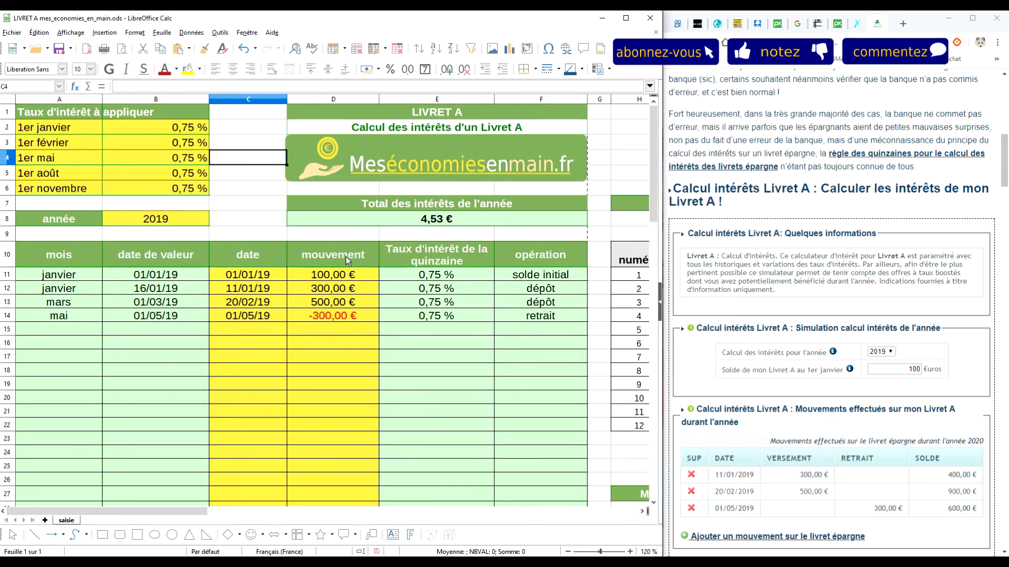
{"action": "scroll", "coordinate": [291, 272], "scroll_direction": "down", "scroll_amount": 3, "text": "ctrl"}
{"action": "scroll", "coordinate": [293, 277], "scroll_direction": "up", "scroll_amount": 2, "text": "ctrl"}
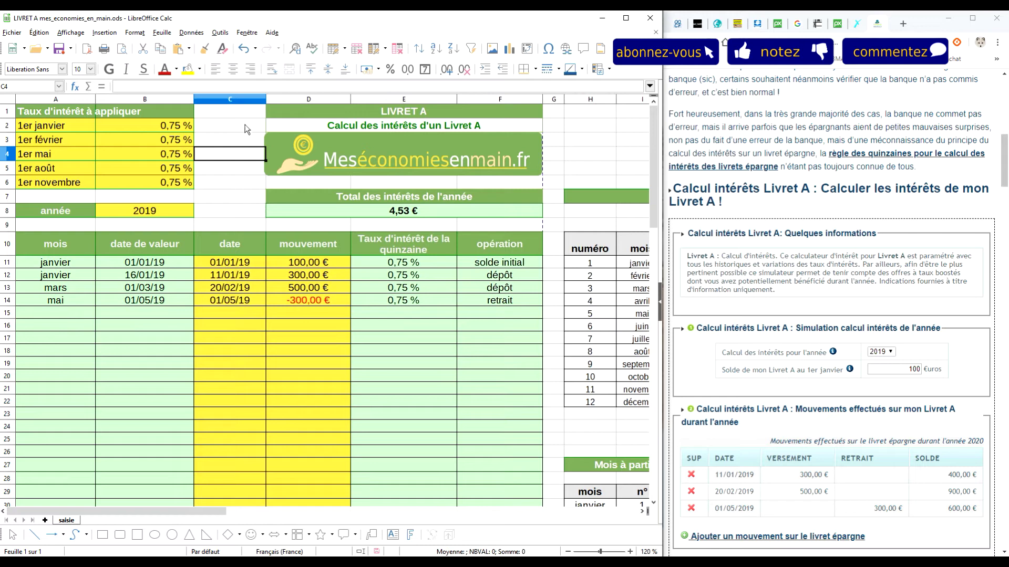
{"action": "left_click", "coordinate": [214, 33]}
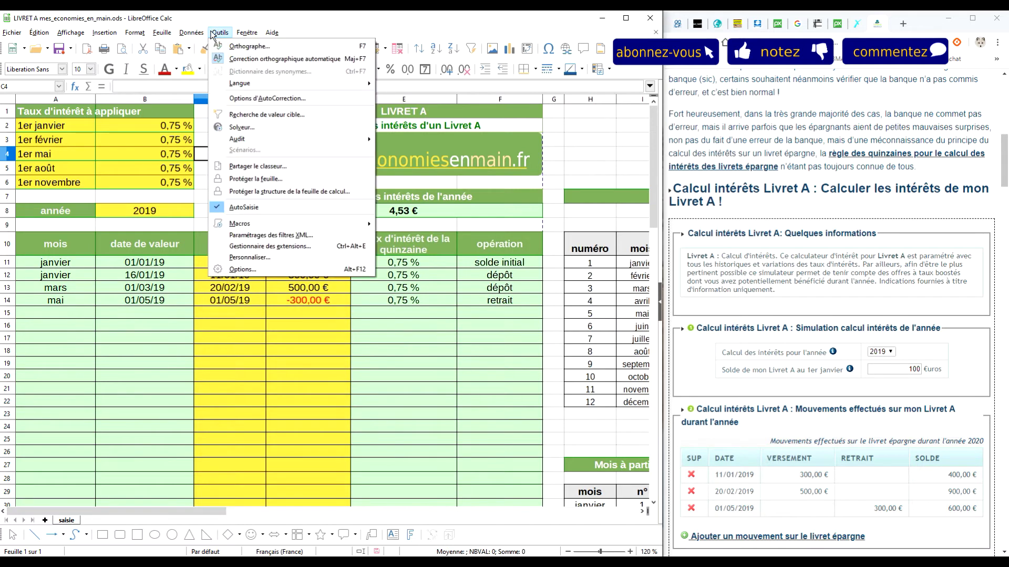
Protect the sheet without a password, then enter test date 02/05/2019 in C15
{"action": "left_click", "coordinate": [256, 179]}
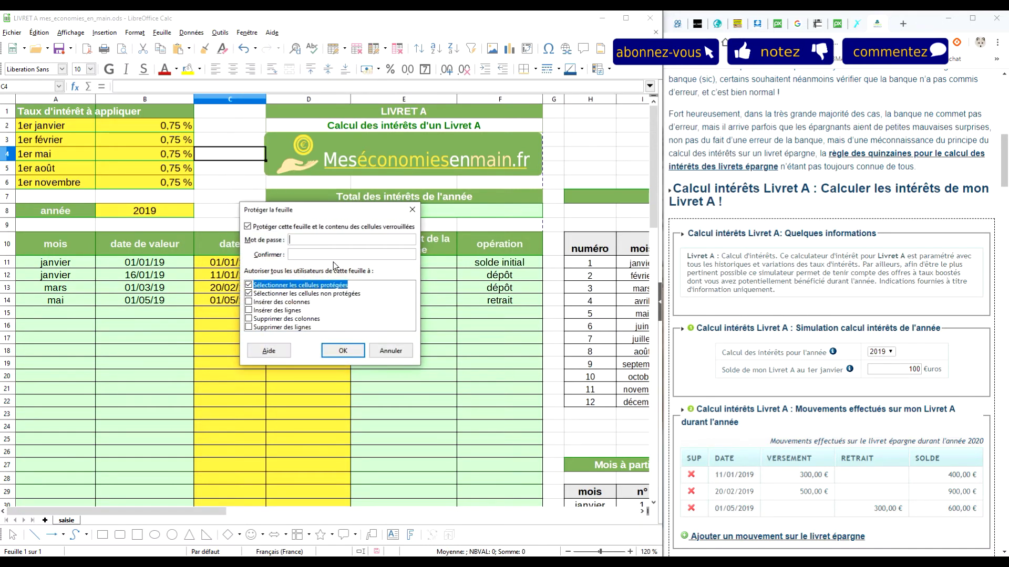
{"action": "left_click", "coordinate": [342, 352]}
{"action": "left_click", "coordinate": [242, 312]}
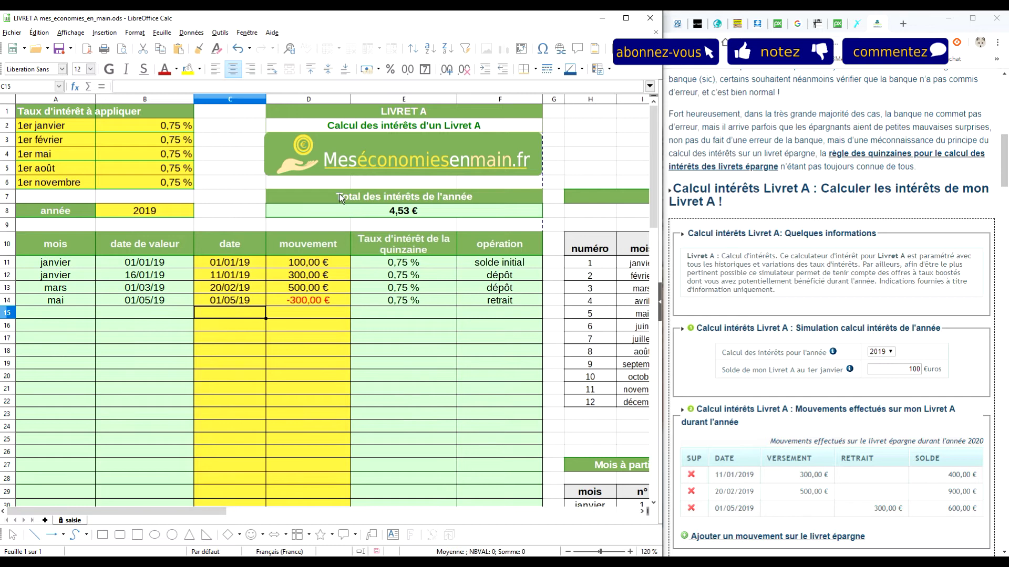
{"action": "type", "text": "02/02/20"}
{"action": "key", "text": "Return"}
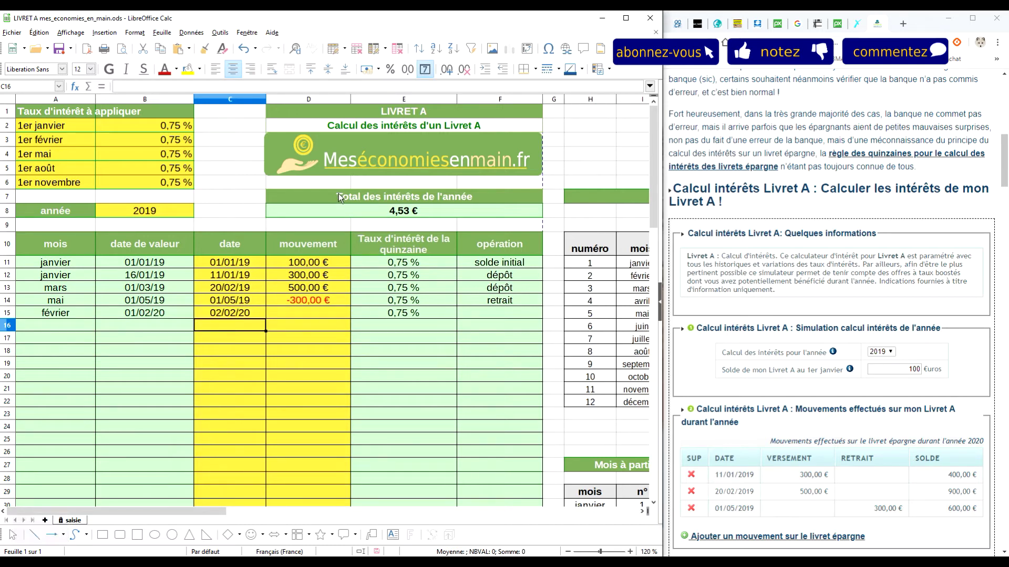
{"action": "left_click", "coordinate": [232, 315]}
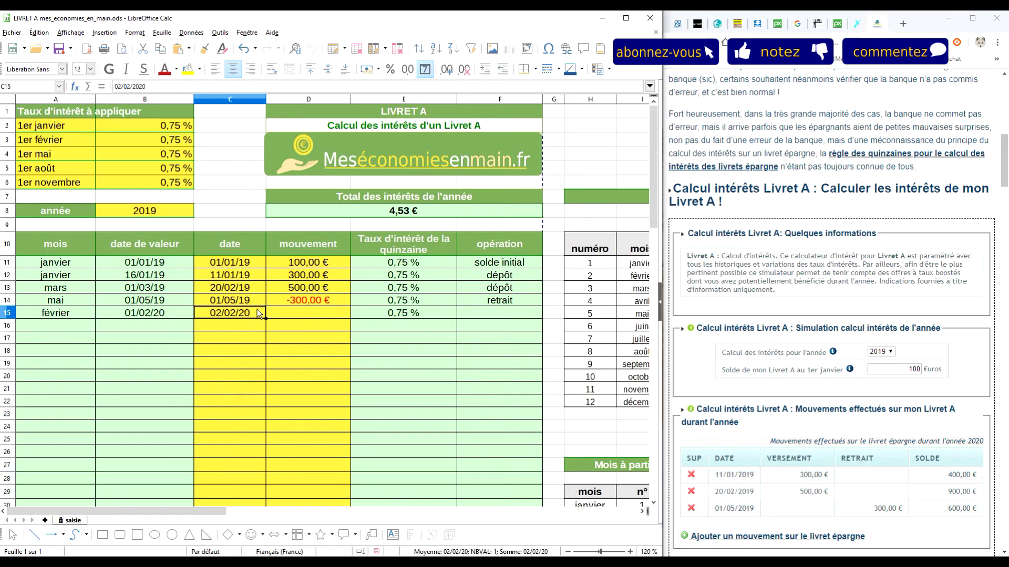
{"action": "type", "text": "02"}
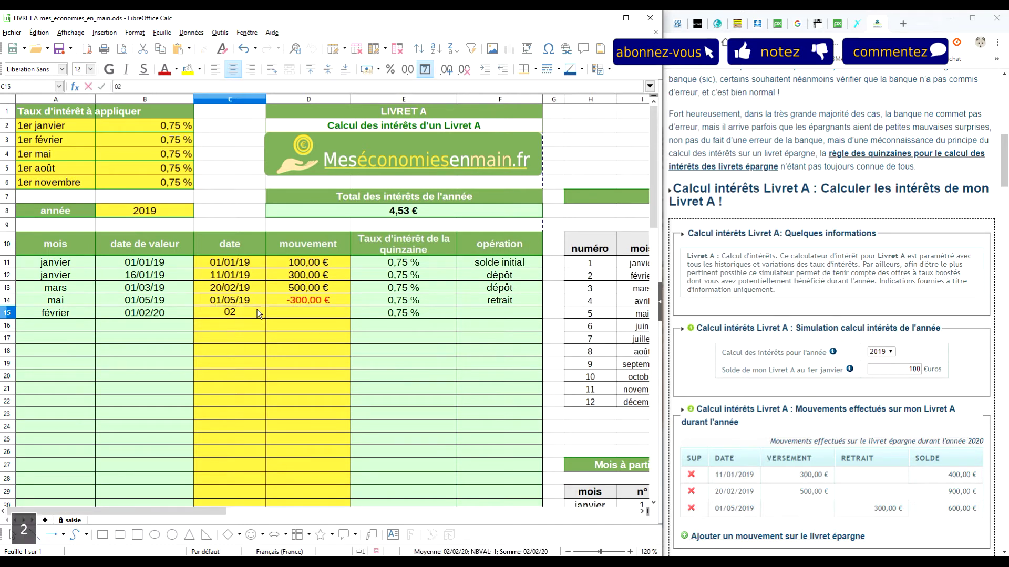
{"action": "type", "text": "/05/2019"}
{"action": "key", "text": "Return"}
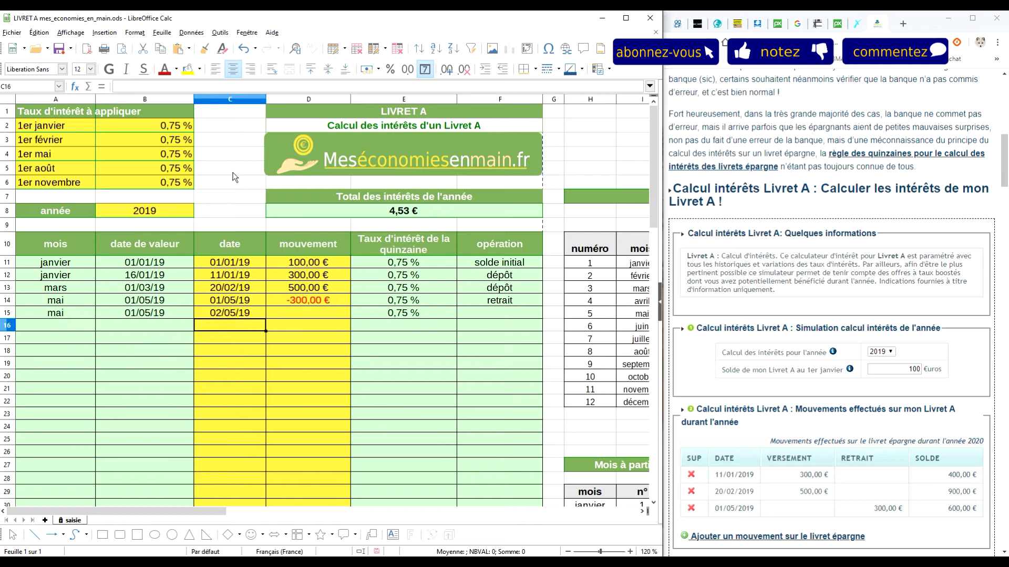
Confirm formula cell B16 rejects input, then delete the C15 test date
{"action": "left_click", "coordinate": [142, 323]}
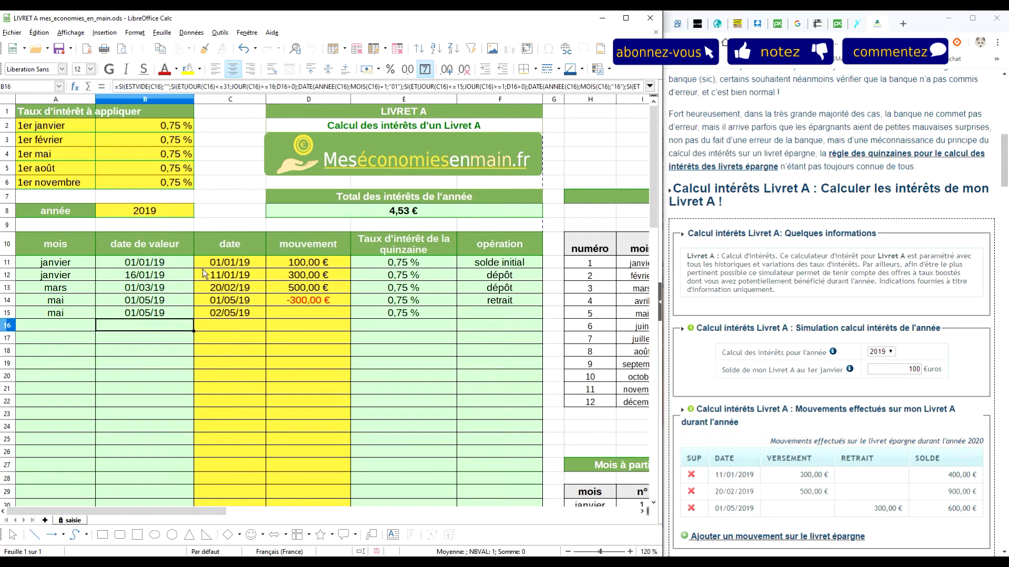
{"action": "type", "text": "2"}
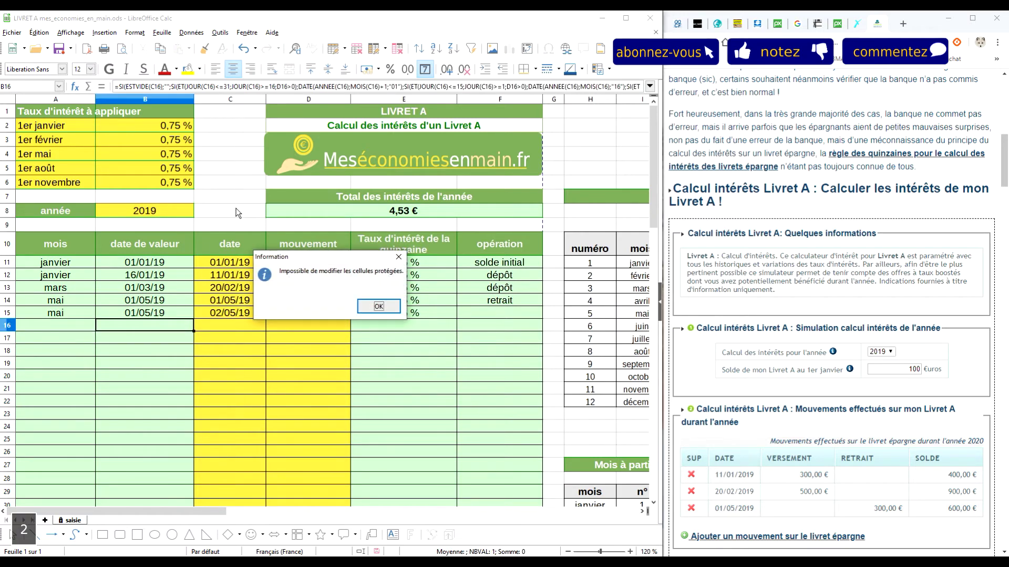
{"action": "left_click", "coordinate": [376, 308]}
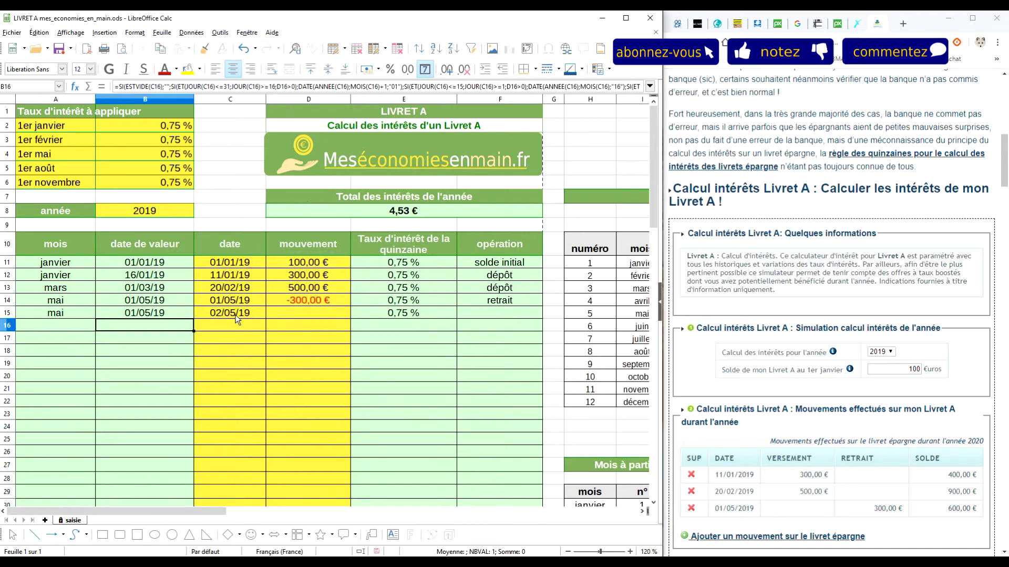
{"action": "left_click", "coordinate": [237, 314]}
{"action": "key", "text": "Delete"}
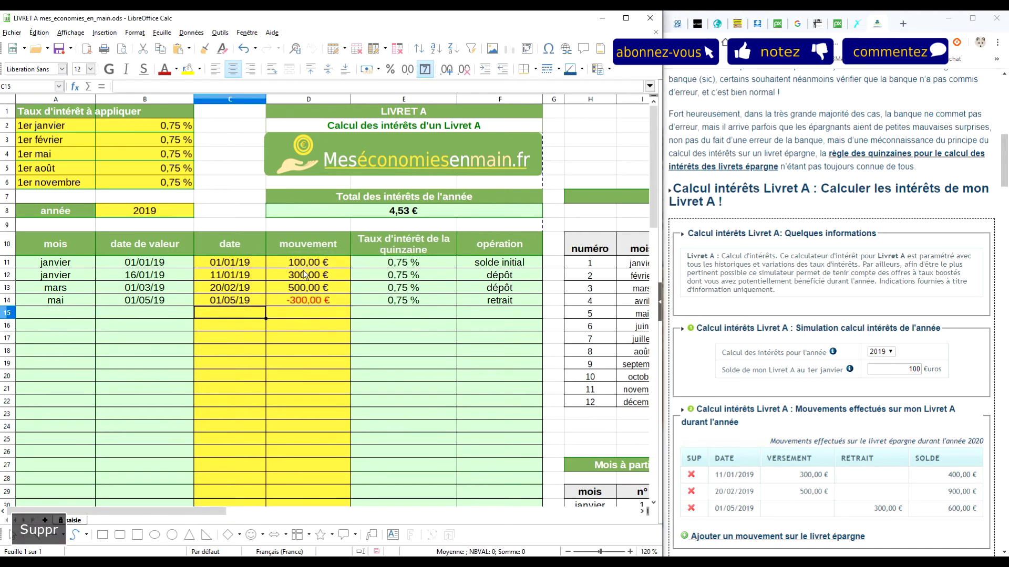
Jump to section 2.3 Calcul des intérêts of the Wikipedia Livret A article
{"action": "left_click", "coordinate": [856, 25]}
{"action": "scroll", "coordinate": [853, 265], "scroll_direction": "down", "scroll_amount": 10}
{"action": "scroll", "coordinate": [853, 265], "scroll_direction": "up", "scroll_amount": 10}
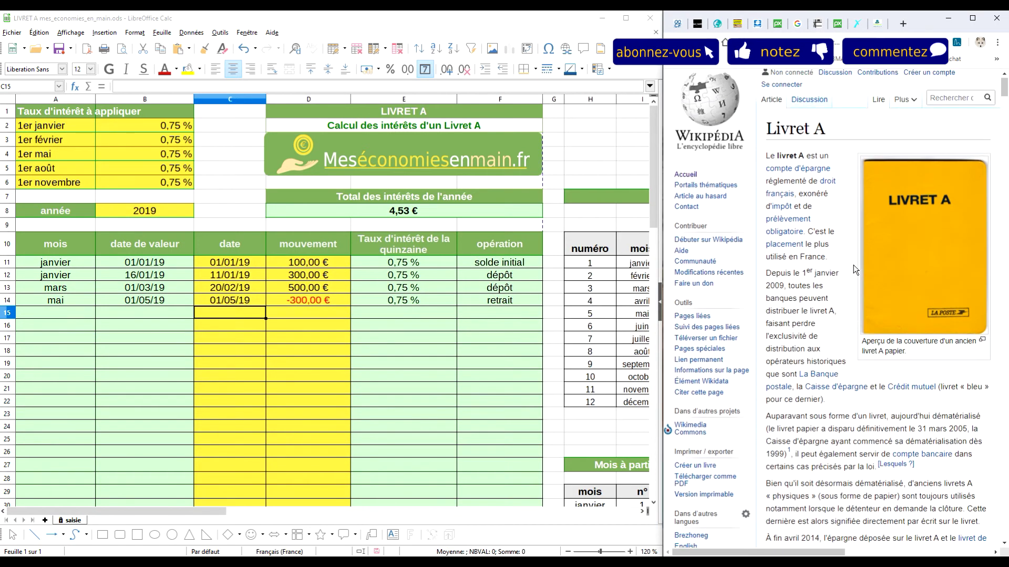
{"action": "scroll", "coordinate": [841, 220], "scroll_direction": "down", "scroll_amount": 8}
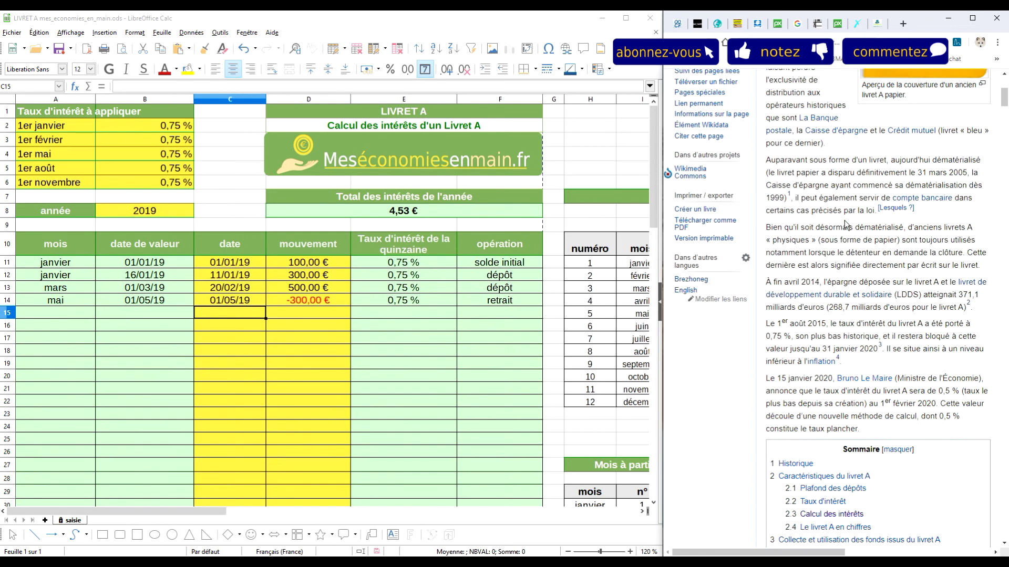
{"action": "left_click", "coordinate": [814, 300]}
{"action": "scroll", "coordinate": [884, 251], "scroll_direction": "down", "scroll_amount": 2}
{"action": "scroll", "coordinate": [884, 251], "scroll_direction": "down", "scroll_amount": 5}
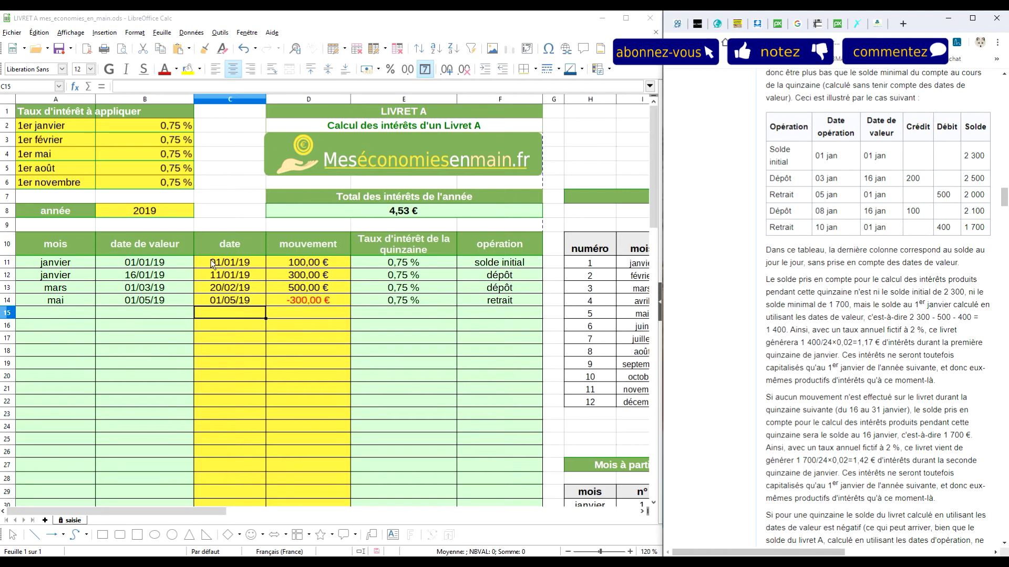
Clear the old entries in C11:D14 and enter date 01/01 with a 2300 € opening balance
{"action": "left_click_drag", "start_coordinate": [215, 265], "coordinate": [310, 298]}
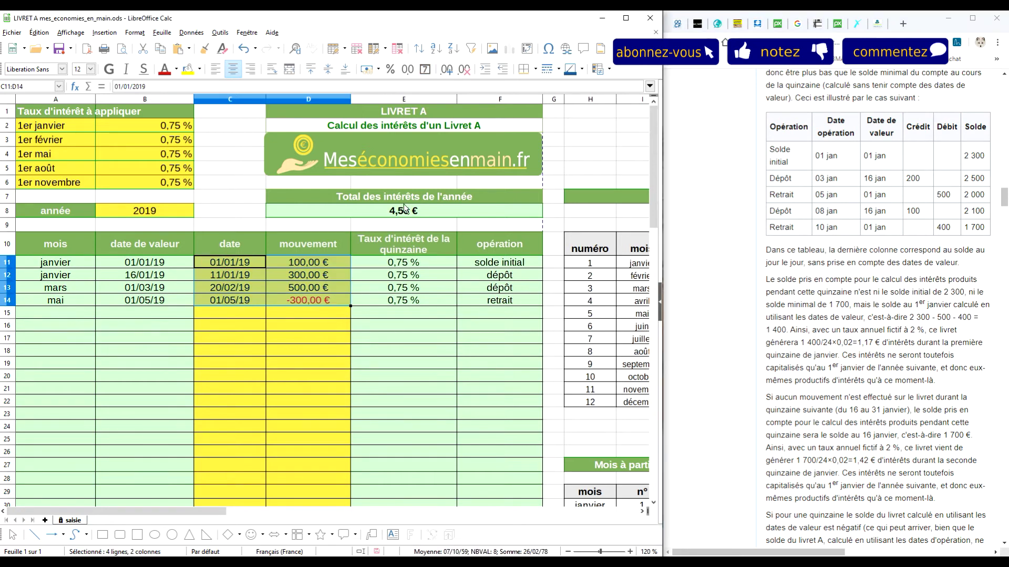
{"action": "key", "text": "Delete"}
{"action": "left_click", "coordinate": [232, 248]}
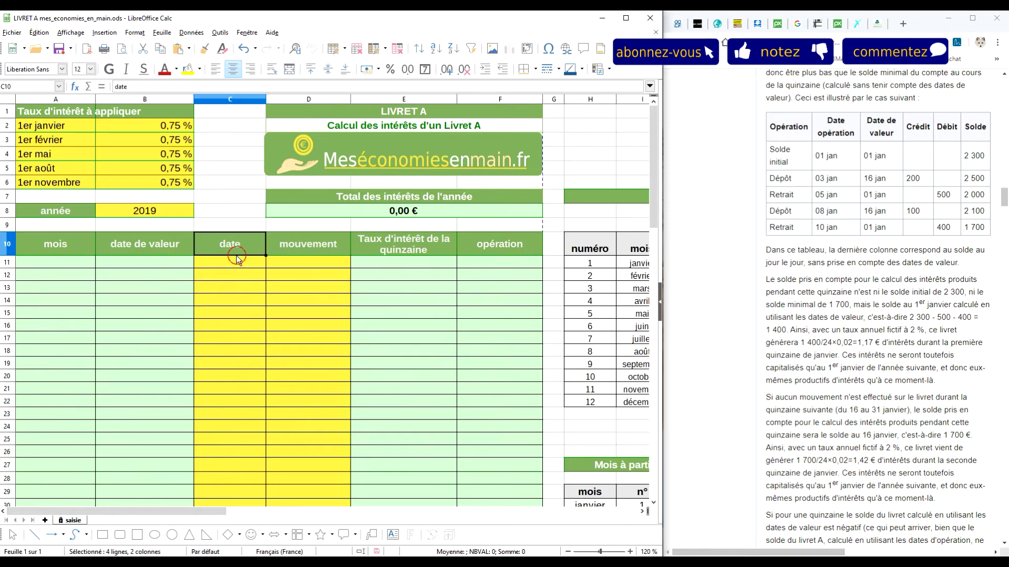
{"action": "left_click", "coordinate": [239, 262]}
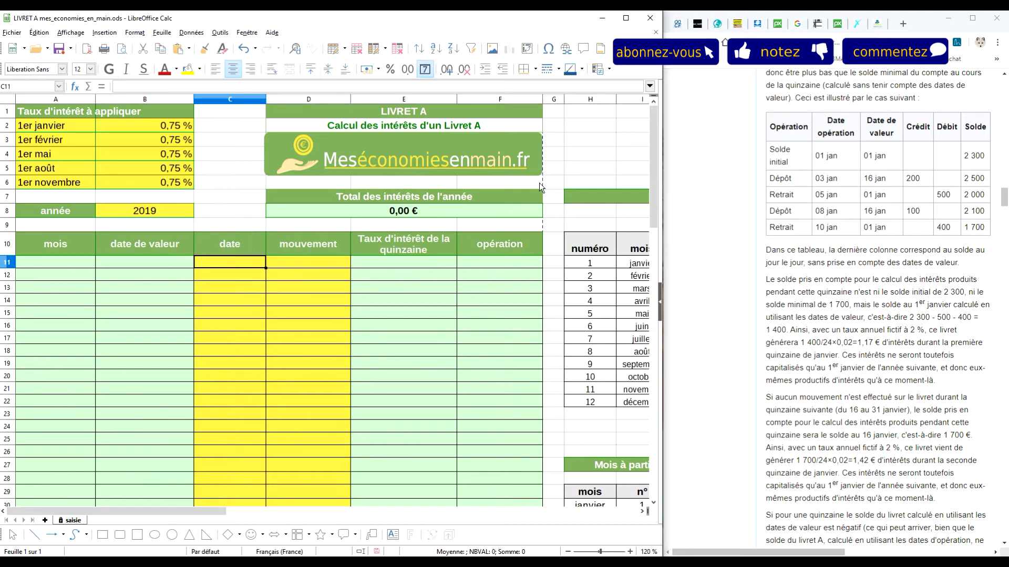
{"action": "type", "text": "01/01"}
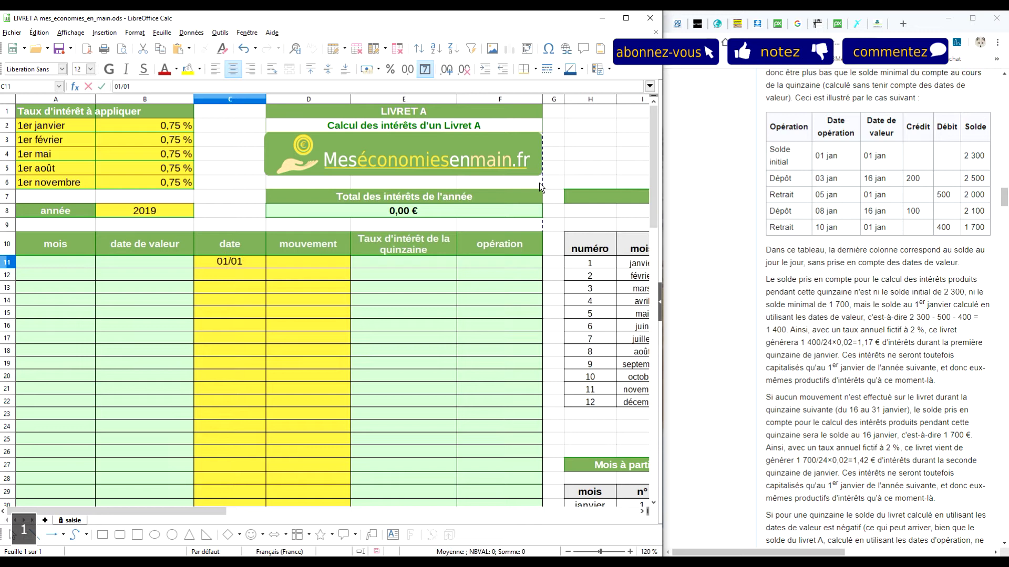
{"action": "key", "text": "Return"}
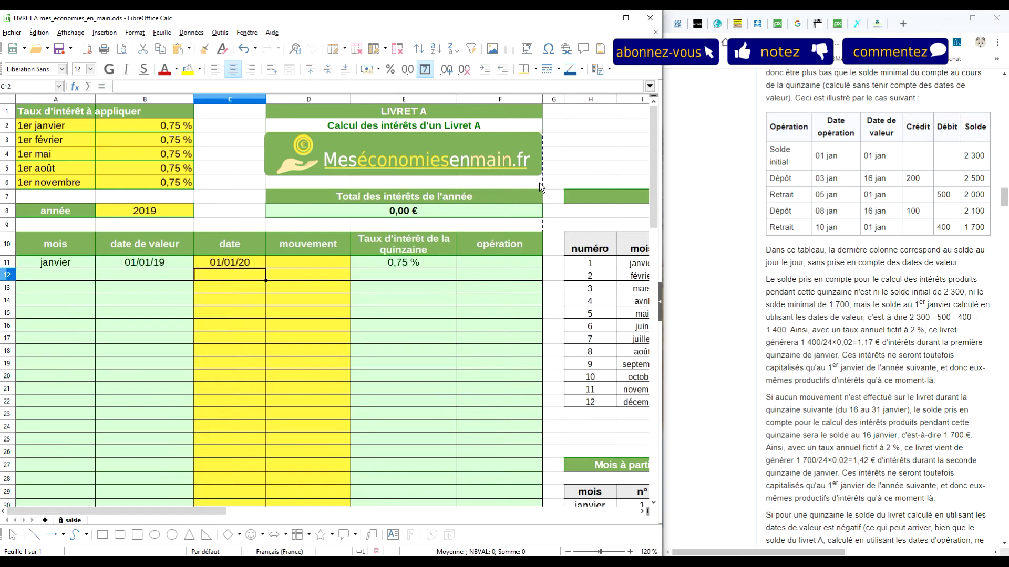
{"action": "key", "text": "Up"}
{"action": "key", "text": "Right"}
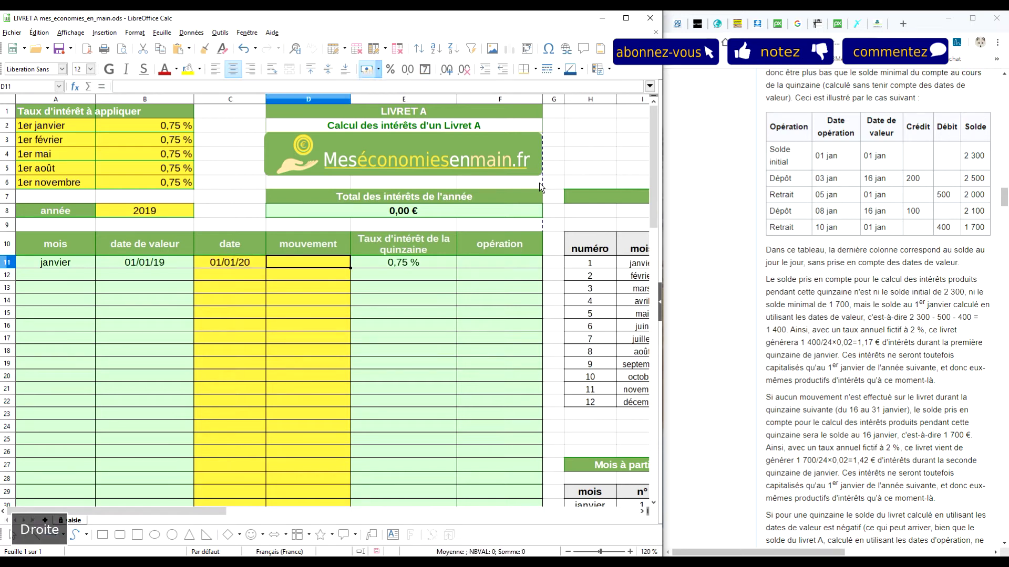
{"action": "type", "text": "20"}
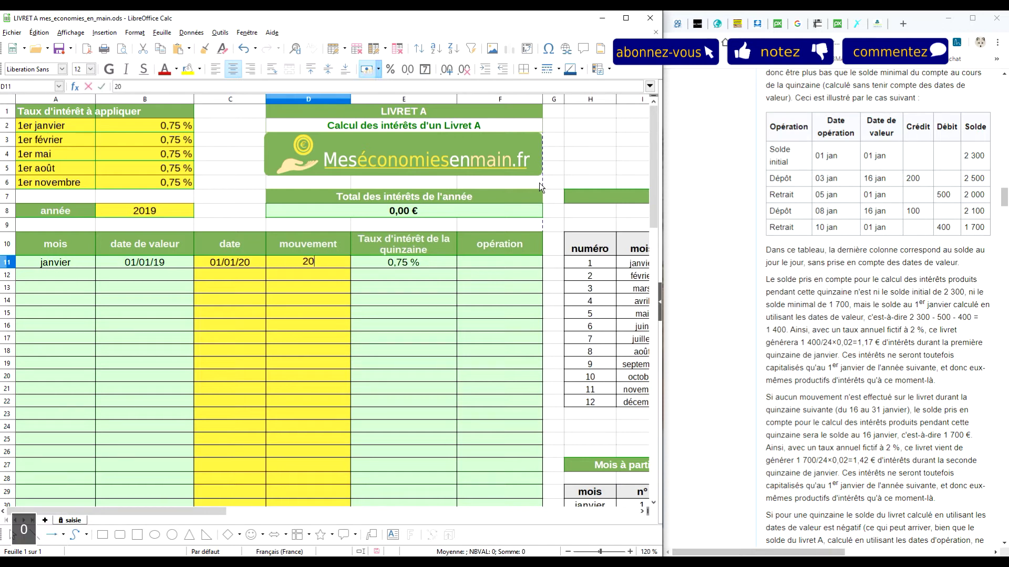
{"action": "key", "text": "BackSpace"}
{"action": "type", "text": "300"}
{"action": "key", "text": "Return"}
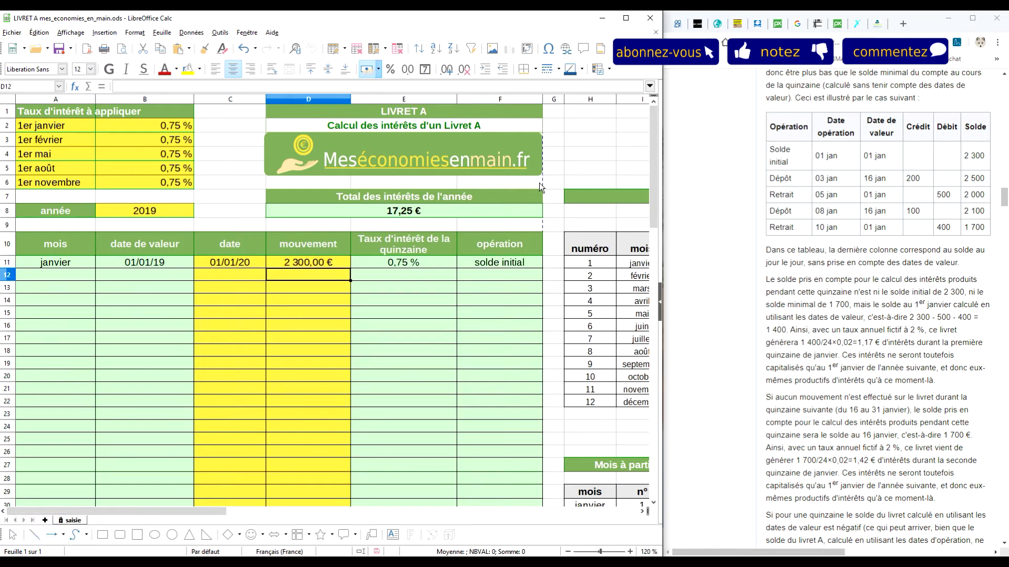
Enter movements 200, -500, 100 and -400 in D12–D15
{"action": "type", "text": "200"}
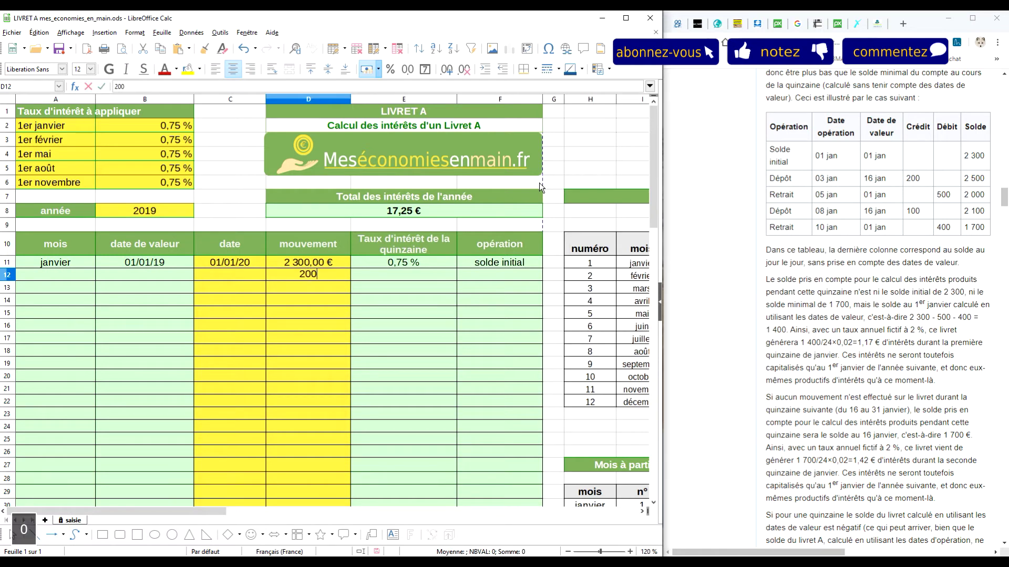
{"action": "key", "text": "Return"}
{"action": "type", "text": "-500"}
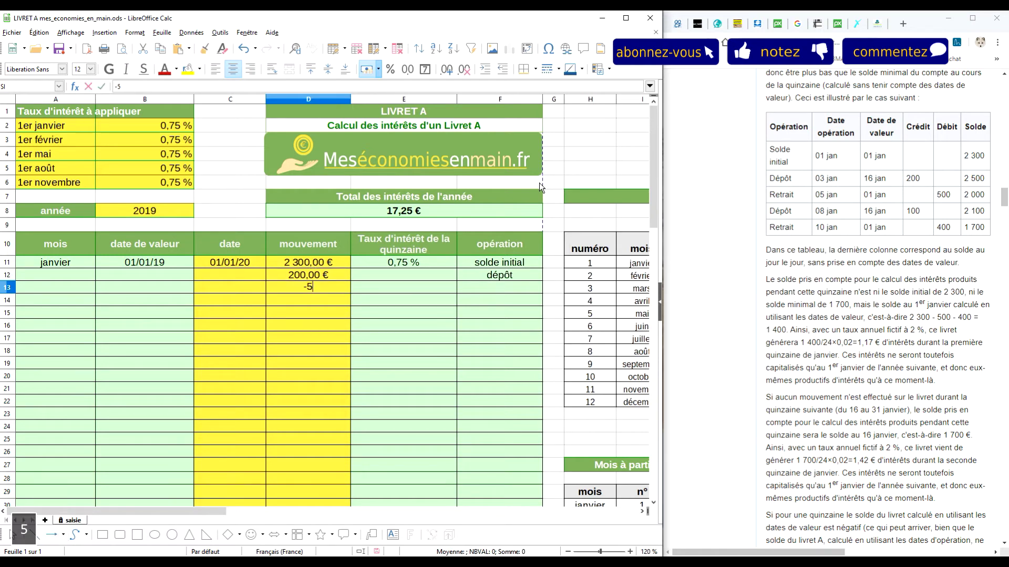
{"action": "key", "text": "Return"}
{"action": "type", "text": "100"}
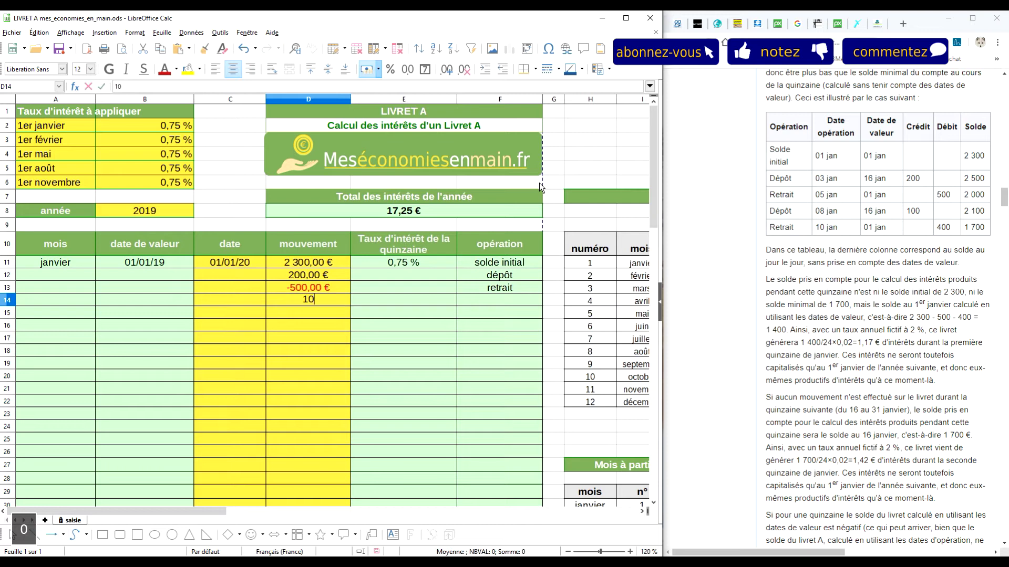
{"action": "key", "text": "Return"}
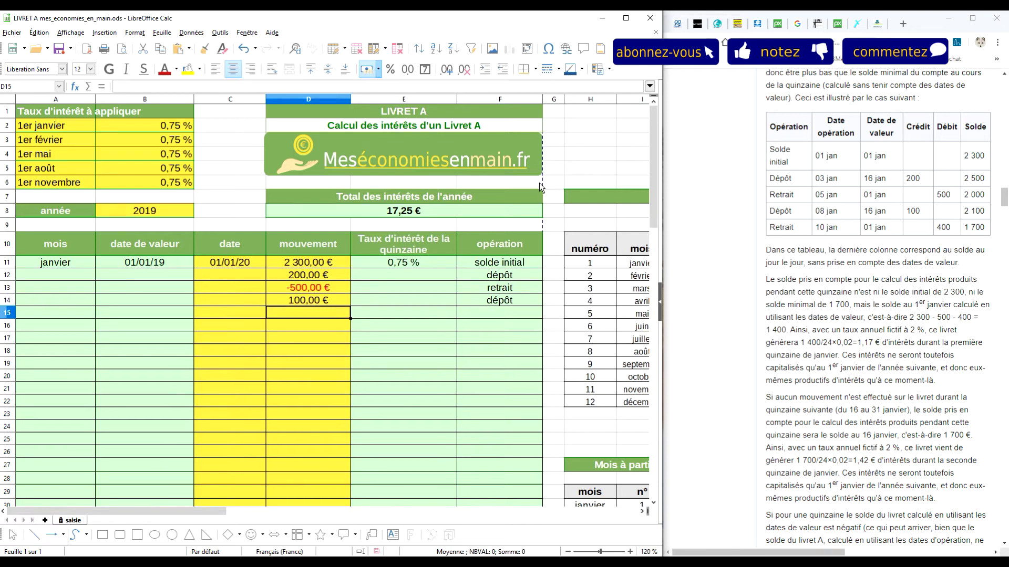
{"action": "type", "text": "-400"}
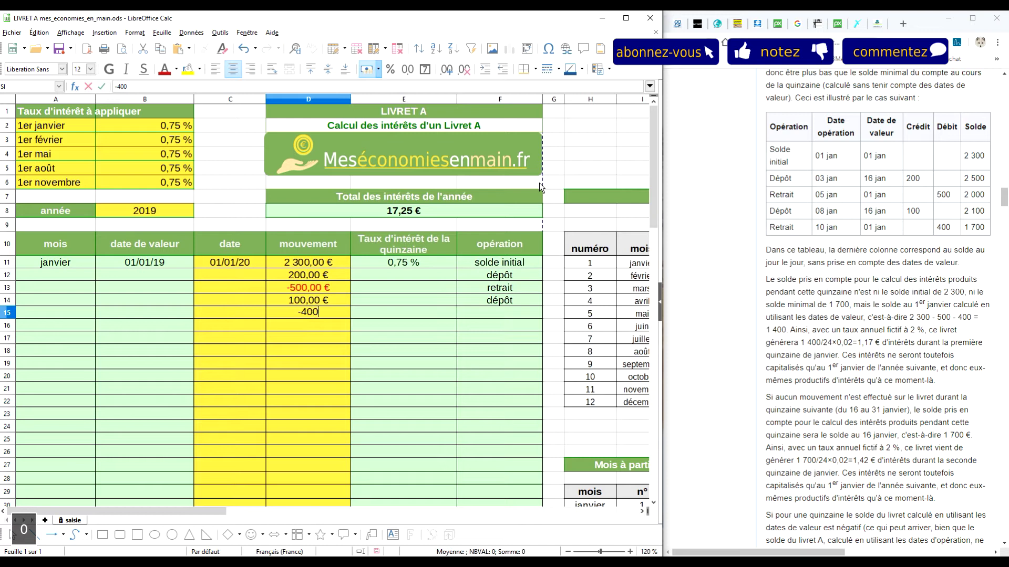
{"action": "key", "text": "Return"}
Enter operation dates 3/01, 5/01, 8/01 and 10/01 in C12–C15 for the four movements
{"action": "left_click", "coordinate": [231, 277]}
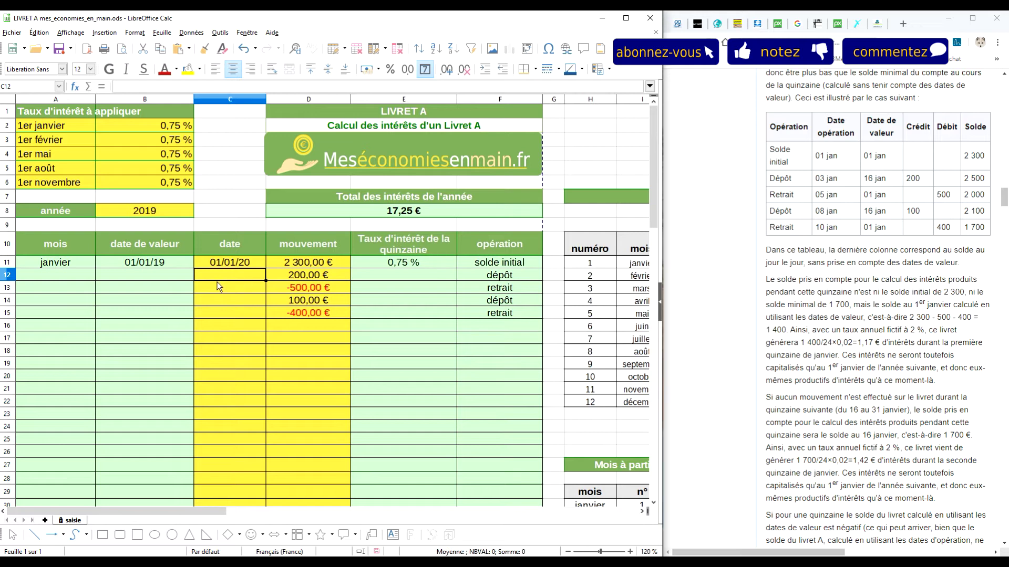
{"action": "type", "text": "3/01"}
{"action": "key", "text": "Return"}
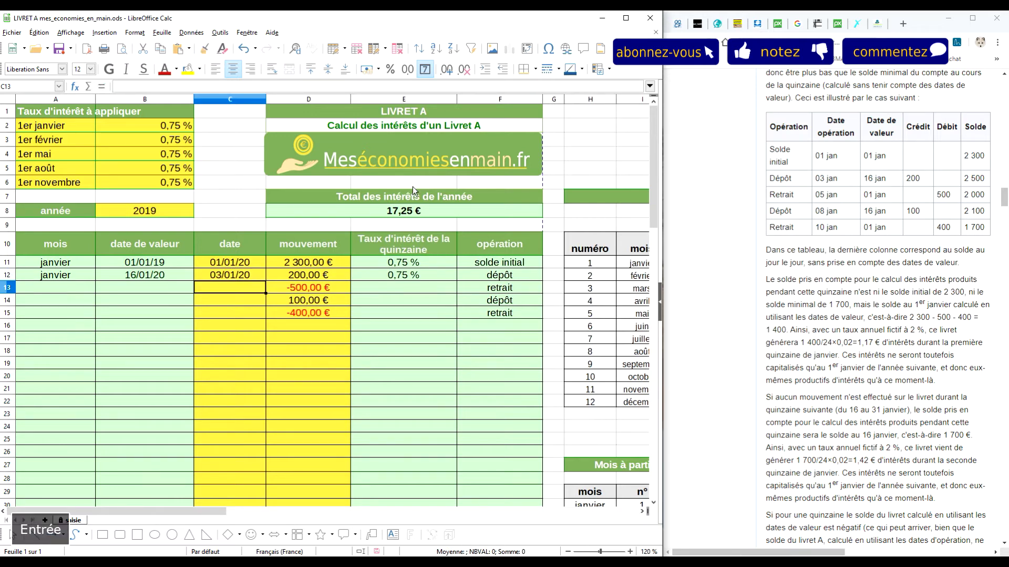
{"action": "type", "text": "5/01"}
{"action": "key", "text": "Return"}
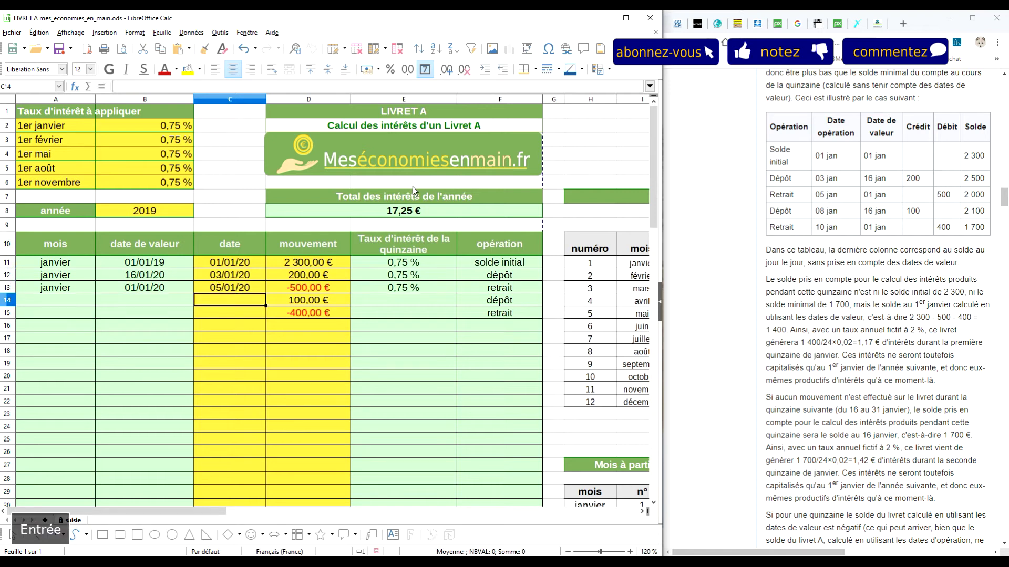
{"action": "type", "text": "8/01"}
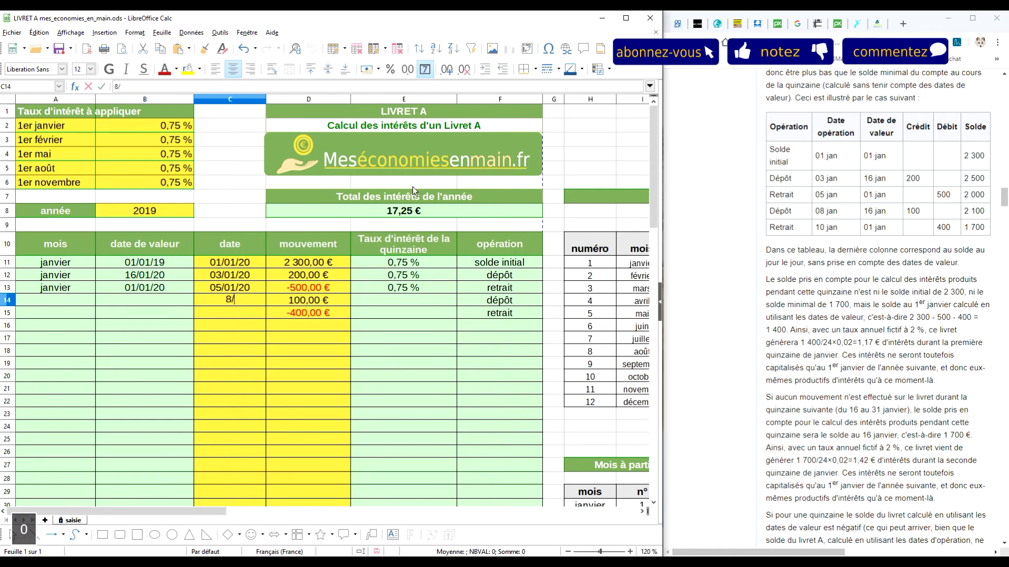
{"action": "key", "text": "Return"}
{"action": "type", "text": "10/01"}
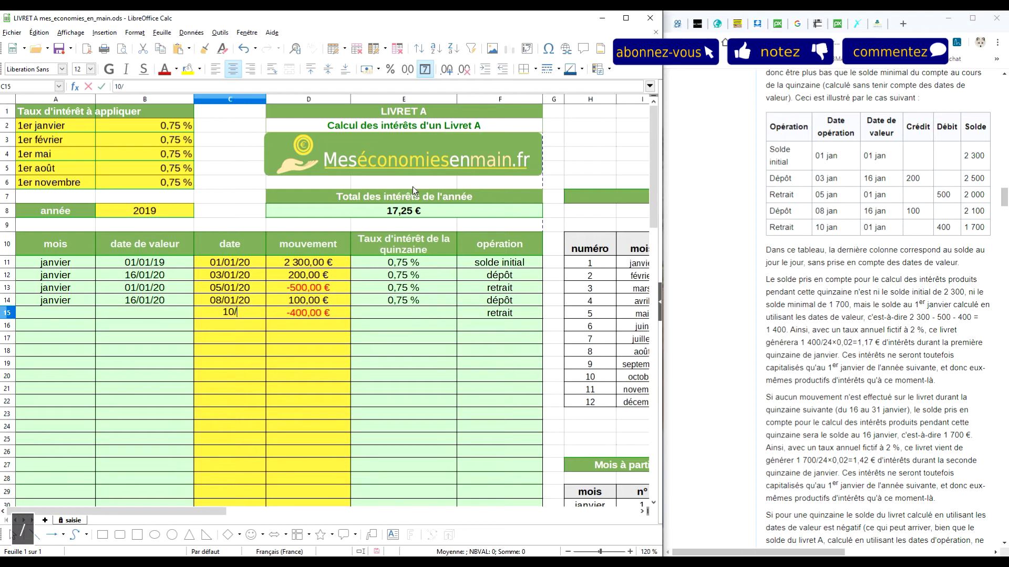
{"action": "key", "text": "Return"}
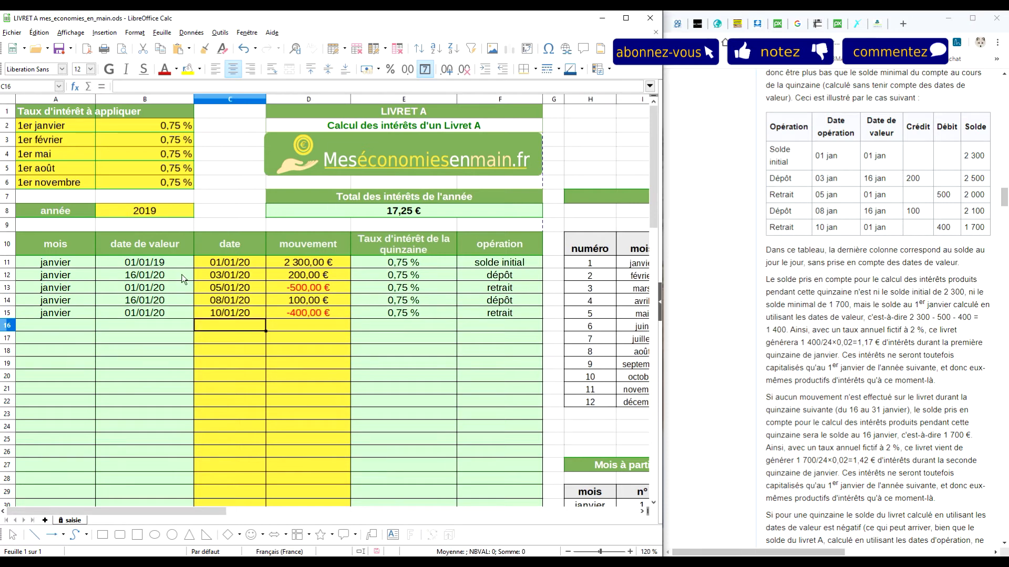
{"action": "left_click", "coordinate": [230, 263]}
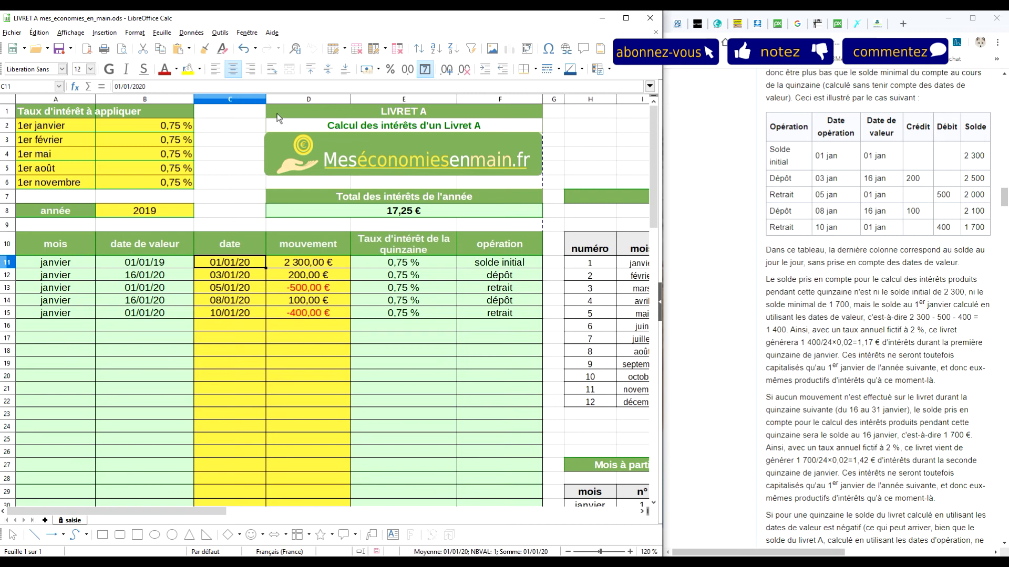
Compare the 1er janvier rate cell with the 2 % rate given in the Wikipedia article
{"action": "left_click", "coordinate": [160, 127]}
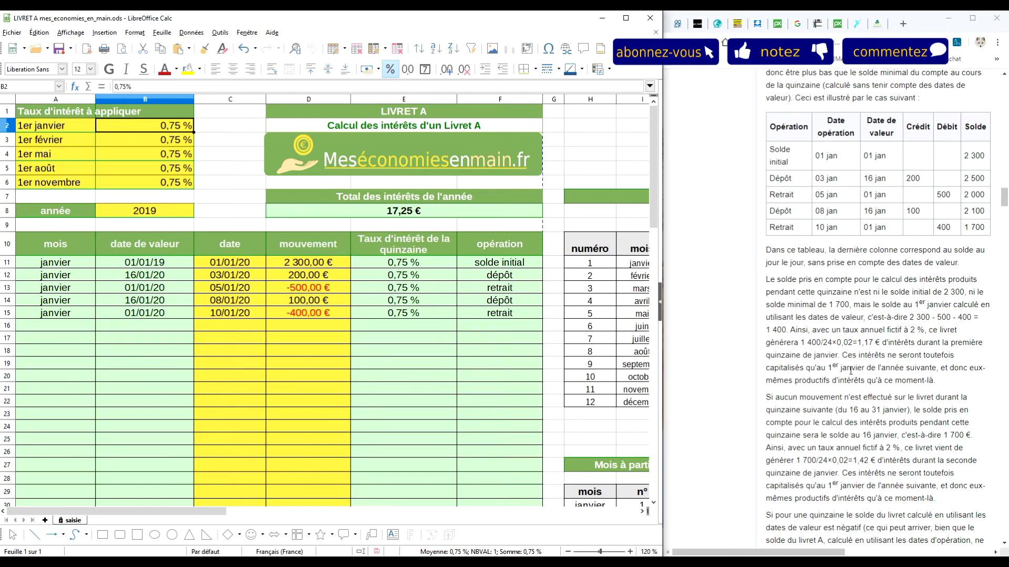
{"action": "left_click_drag", "start_coordinate": [908, 331], "coordinate": [913, 333]}
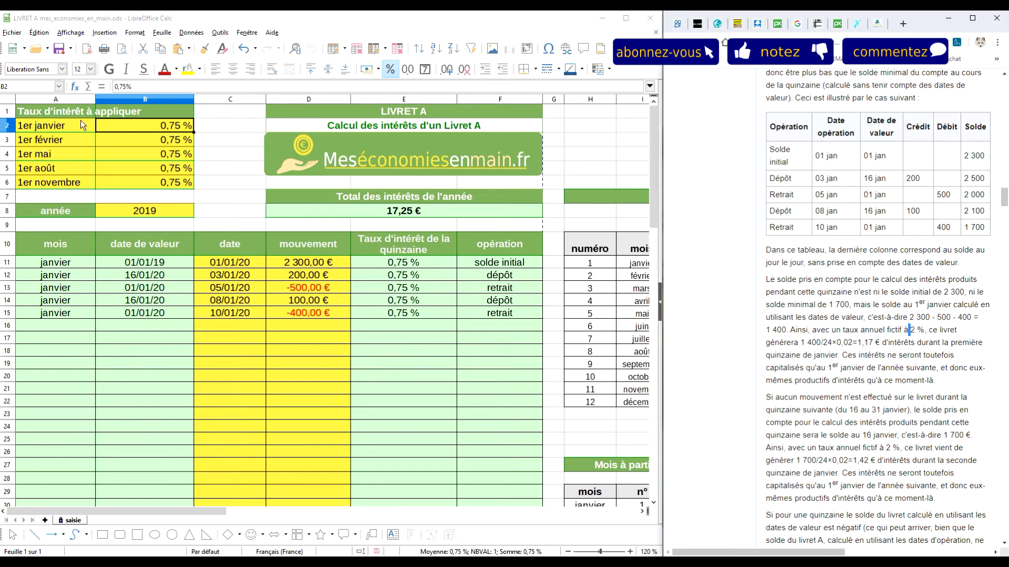
{"action": "left_click", "coordinate": [115, 131]}
Enter 2 % for the 1er janvier, février, mai, août and novembre rates in B2–B6
{"action": "type", "text": "2"}
{"action": "key", "text": "Return"}
{"action": "type", "text": "2"}
{"action": "key", "text": "Return"}
{"action": "type", "text": "2"}
{"action": "key", "text": "Return"}
{"action": "type", "text": "2"}
{"action": "key", "text": "Return"}
{"action": "type", "text": "2"}
{"action": "key", "text": "Return"}
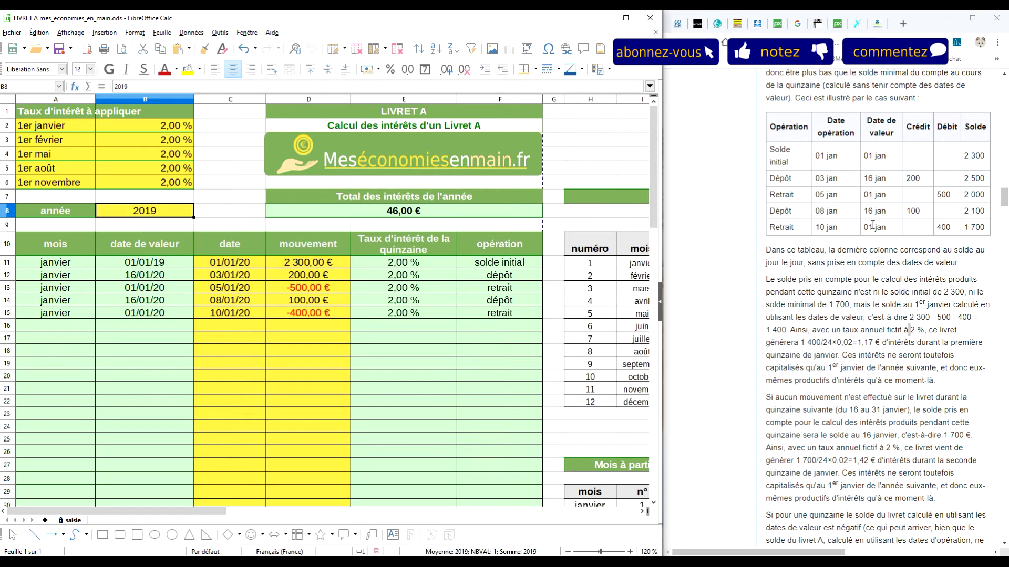
{"action": "scroll", "coordinate": [854, 303], "scroll_direction": "down", "scroll_amount": 1}
{"action": "left_click_drag", "start_coordinate": [792, 226], "coordinate": [967, 328]}
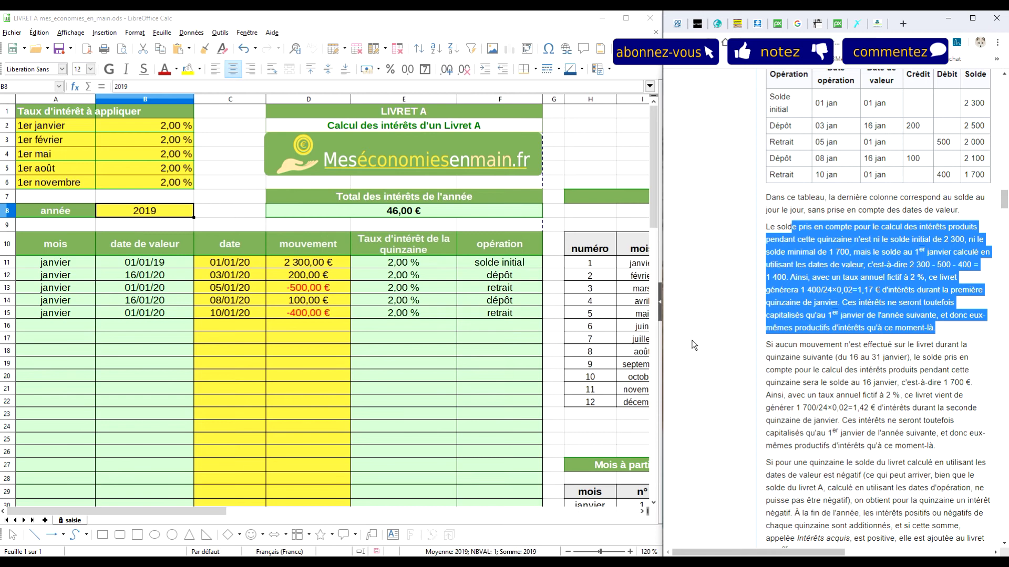
{"action": "left_click_drag", "start_coordinate": [162, 508], "coordinate": [331, 511]}
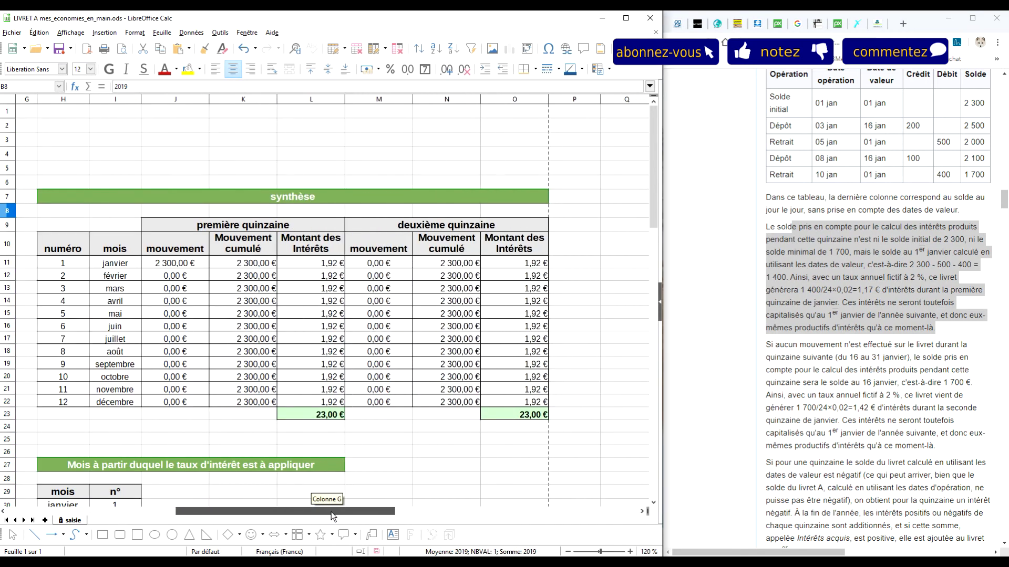
{"action": "left_click_drag", "start_coordinate": [331, 512], "coordinate": [93, 509]}
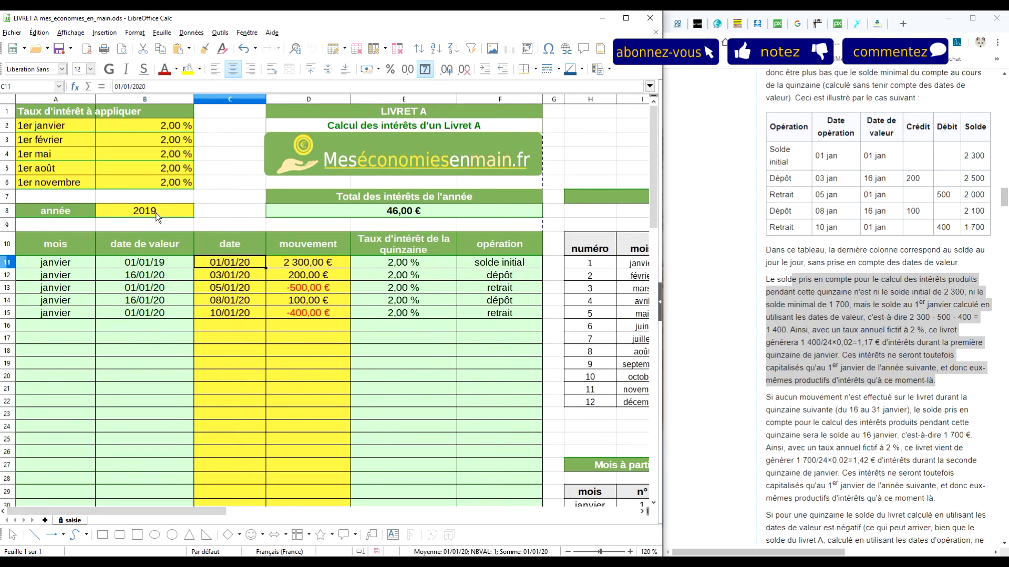
{"action": "left_click", "coordinate": [155, 213]}
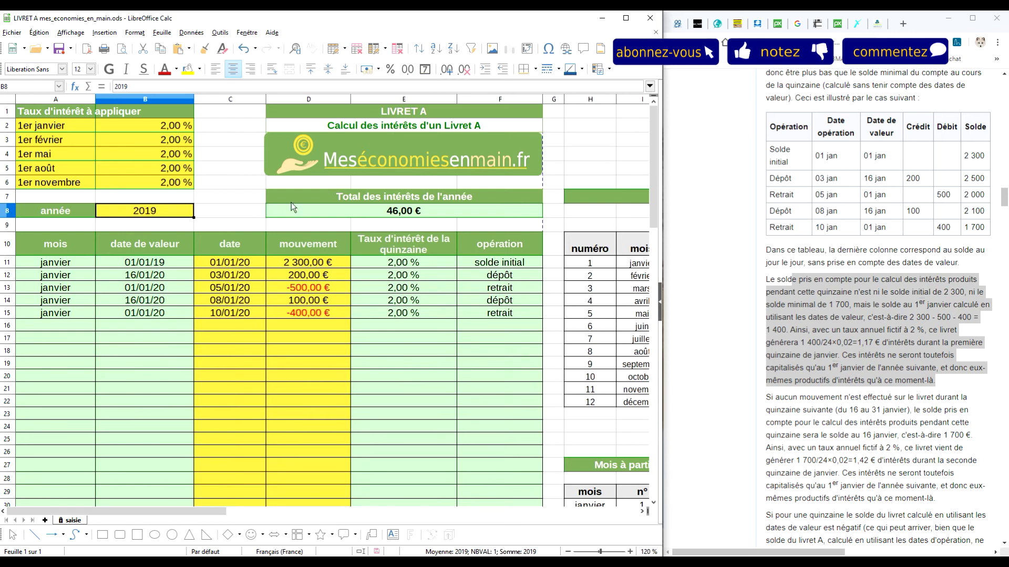
Set the calculation year in B8 to 2020 and scroll right to the synthèse table
{"action": "type", "text": "2020"}
{"action": "key", "text": "Return"}
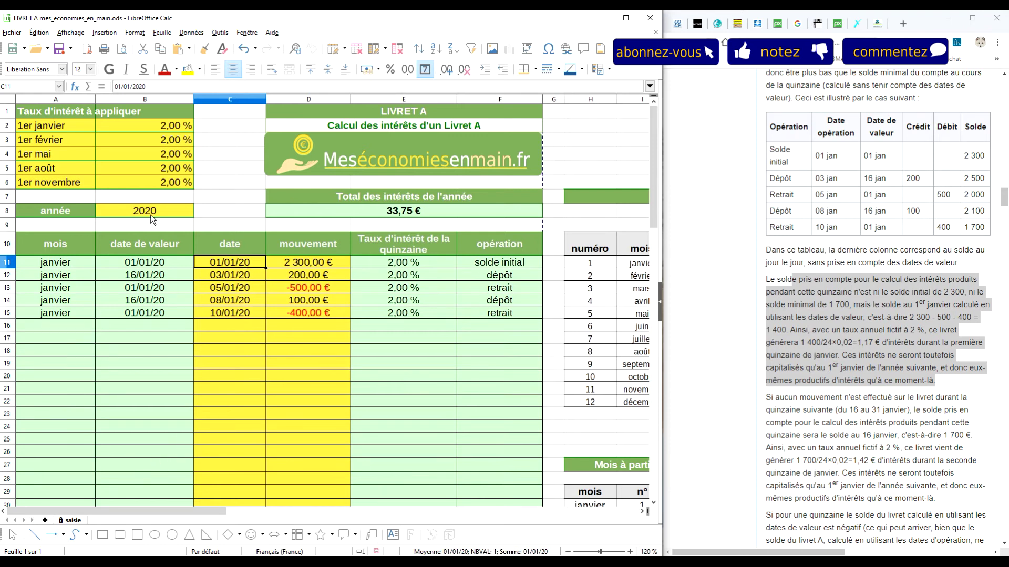
{"action": "left_click_drag", "start_coordinate": [218, 510], "coordinate": [376, 521]}
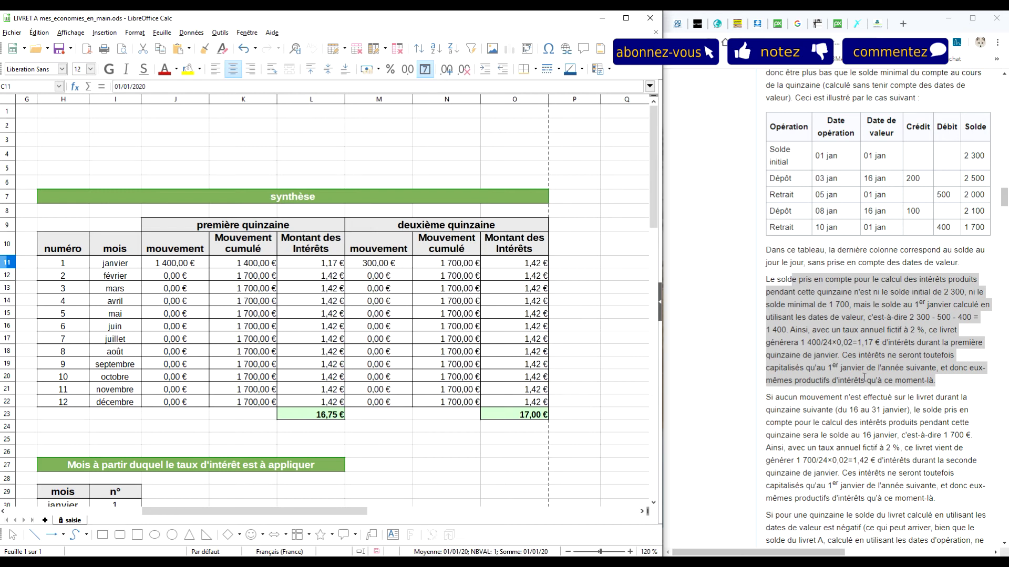
{"action": "scroll", "coordinate": [860, 368], "scroll_direction": "down", "scroll_amount": 3}
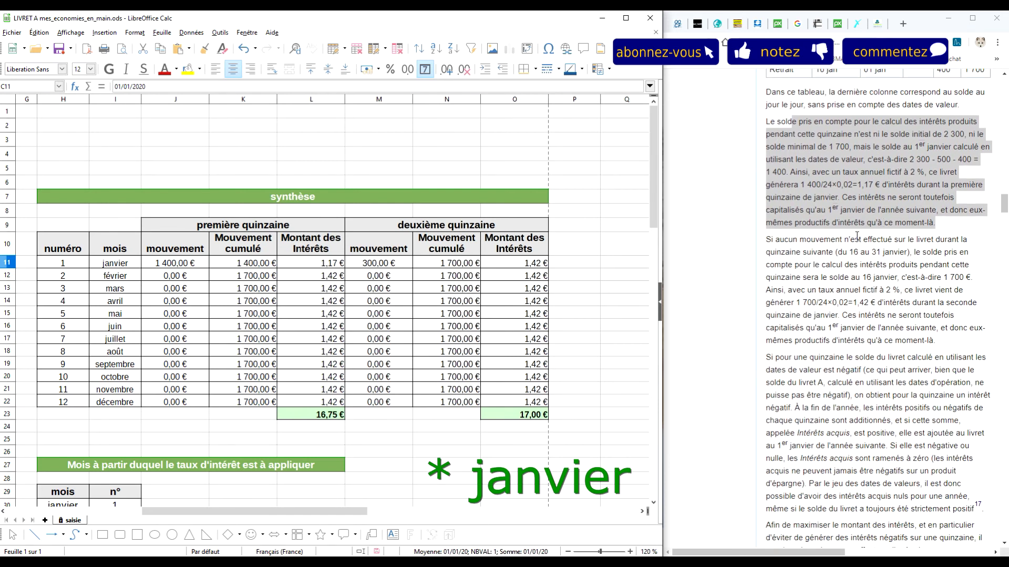
{"action": "left_click_drag", "start_coordinate": [766, 239], "coordinate": [940, 303]}
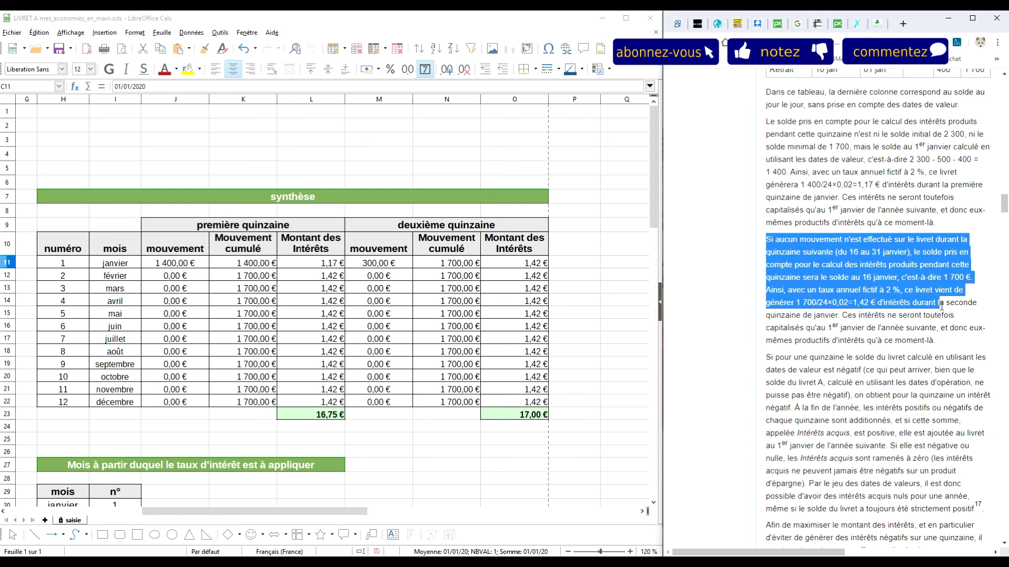
{"action": "left_click_drag", "start_coordinate": [941, 305], "coordinate": [940, 342]}
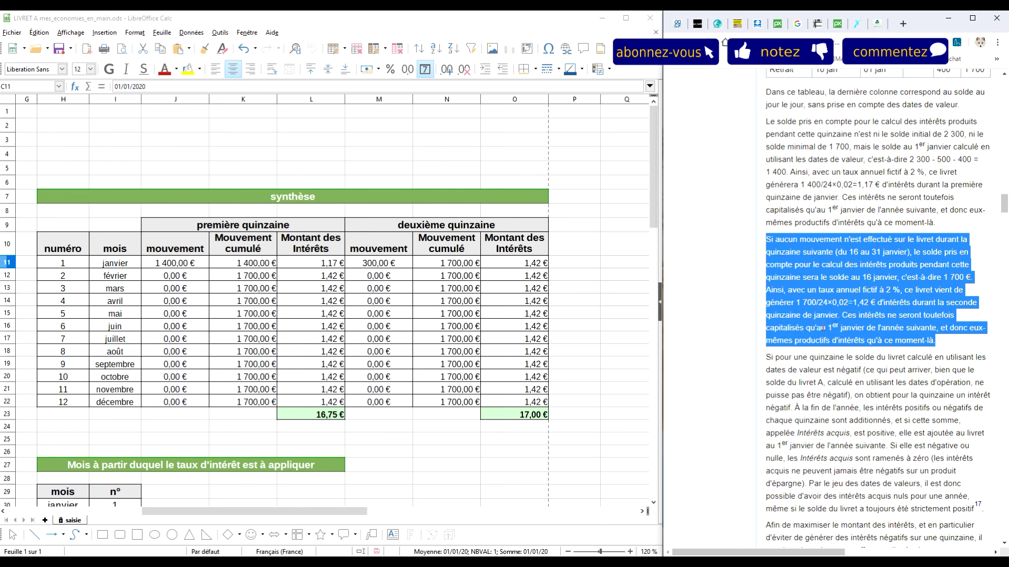
{"action": "left_click", "coordinate": [535, 265]}
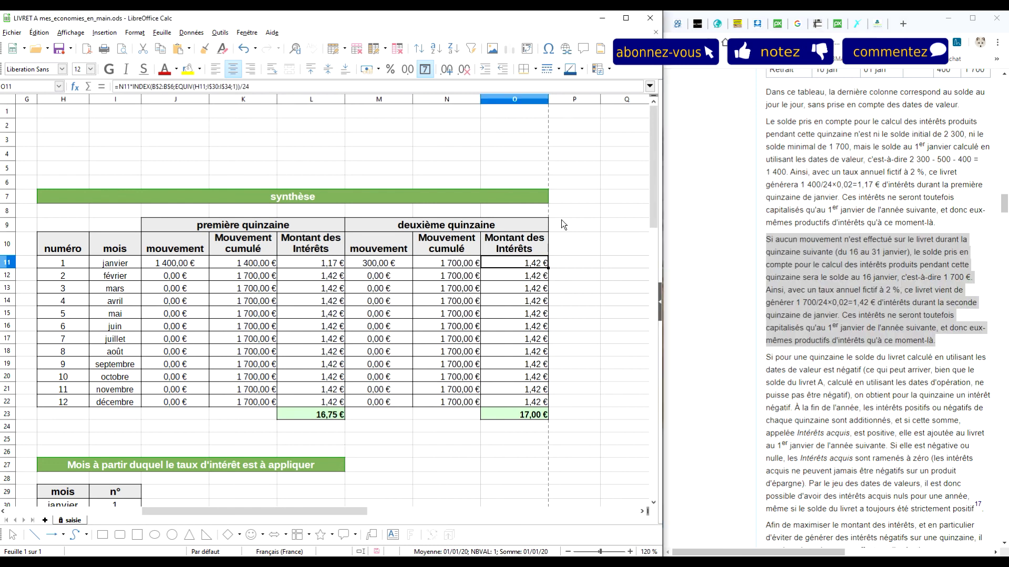
{"action": "left_click_drag", "start_coordinate": [332, 510], "coordinate": [146, 503]}
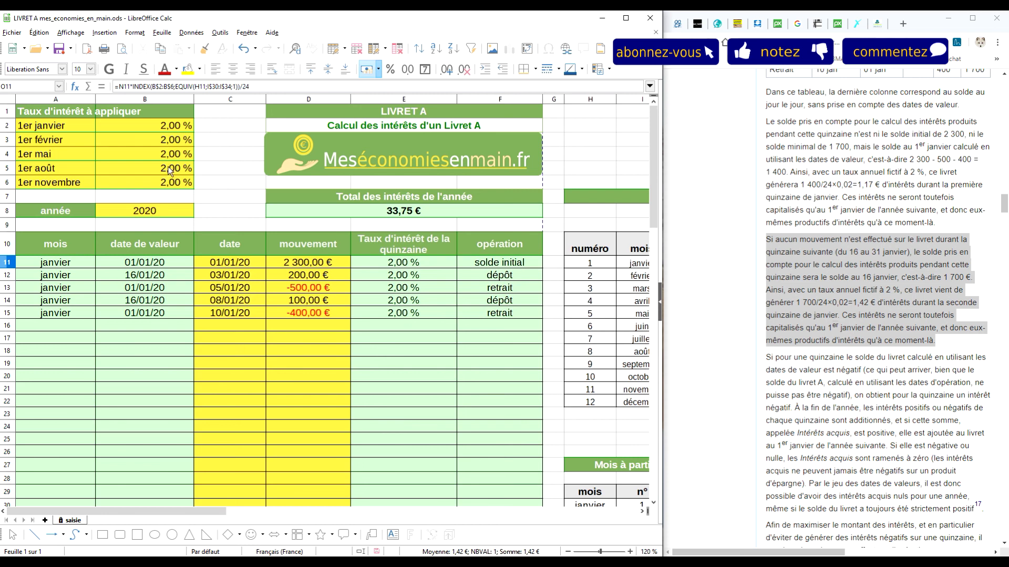
{"action": "left_click", "coordinate": [406, 285]}
{"action": "key", "text": "5"}
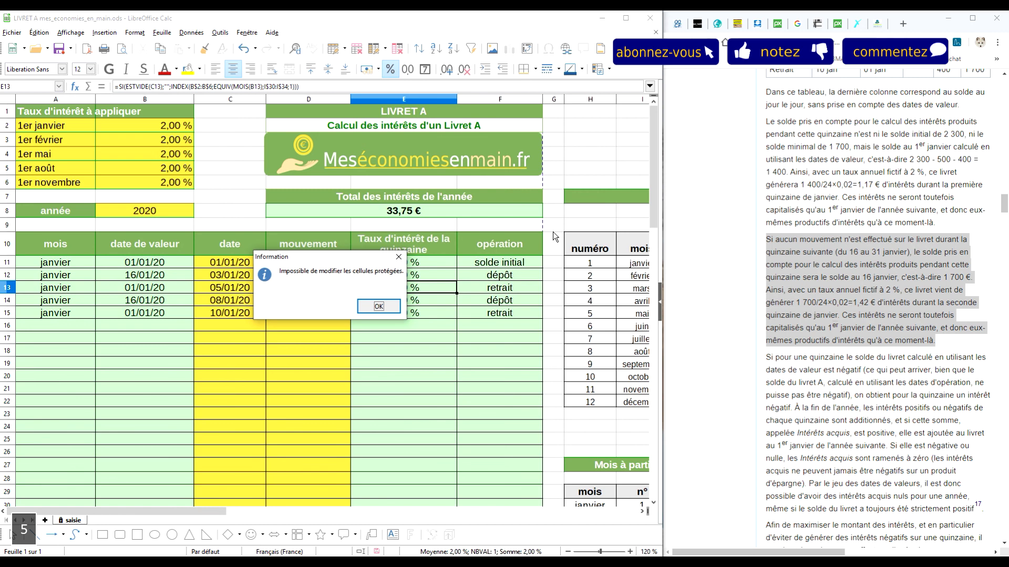
{"action": "key", "text": "Return"}
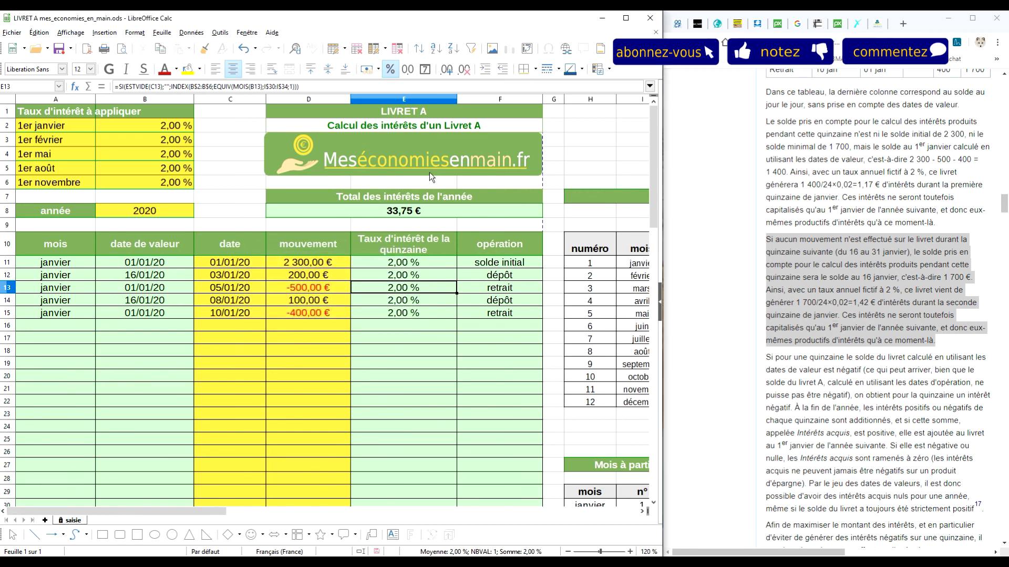
{"action": "left_click", "coordinate": [138, 211]}
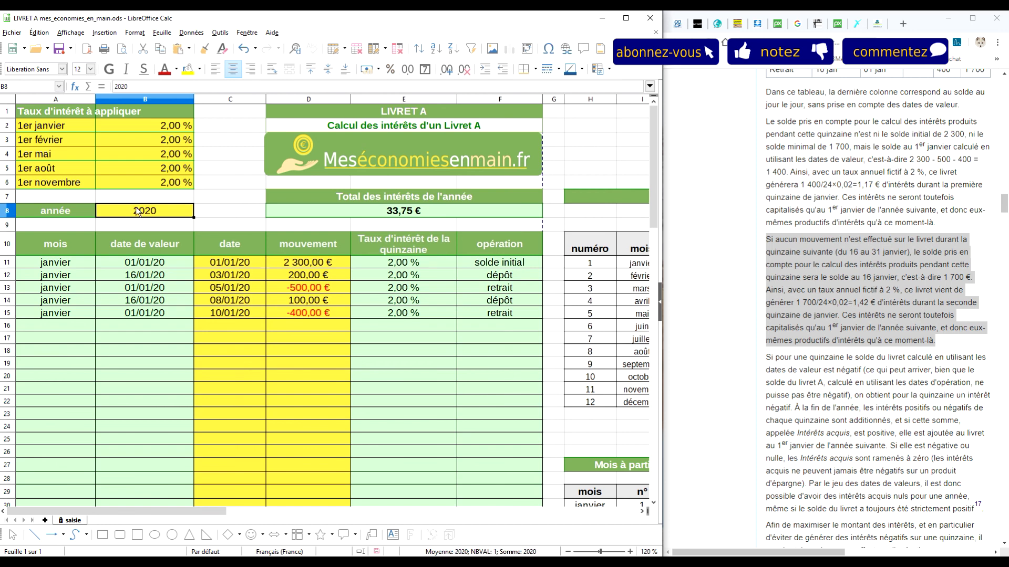